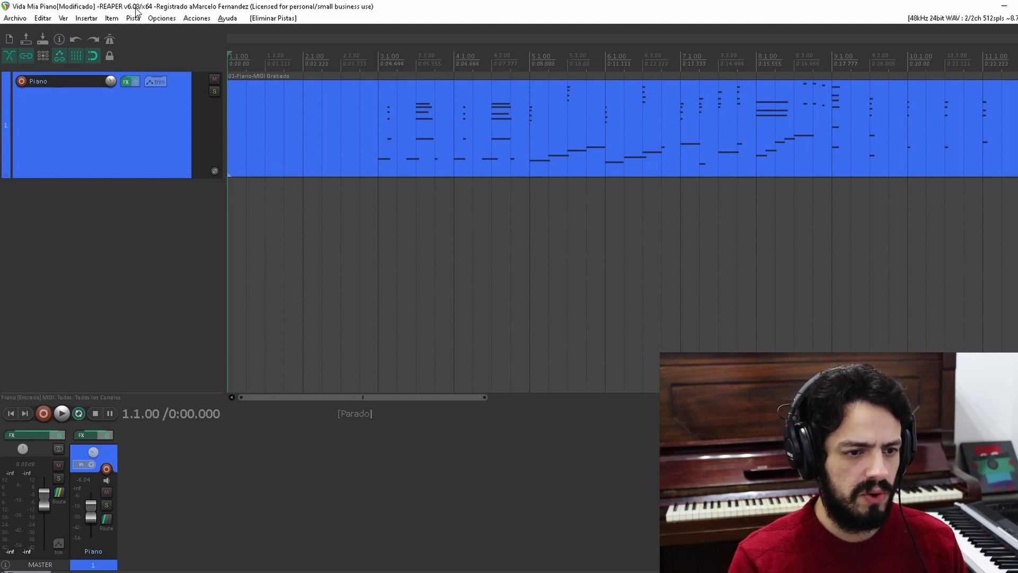
Insert a new track below the Piano track and add a metronome click item to it.
click(135, 18)
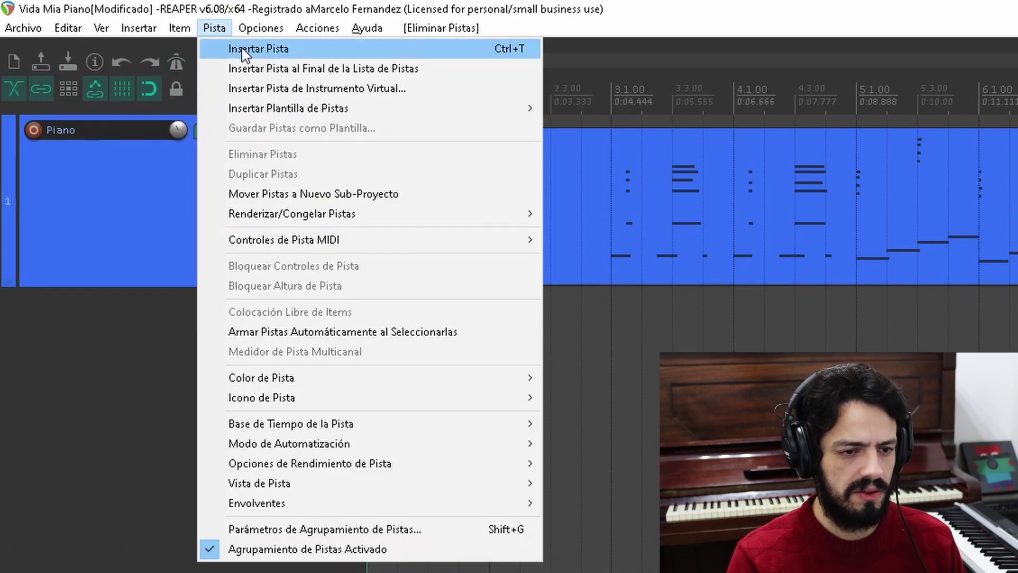
click(242, 49)
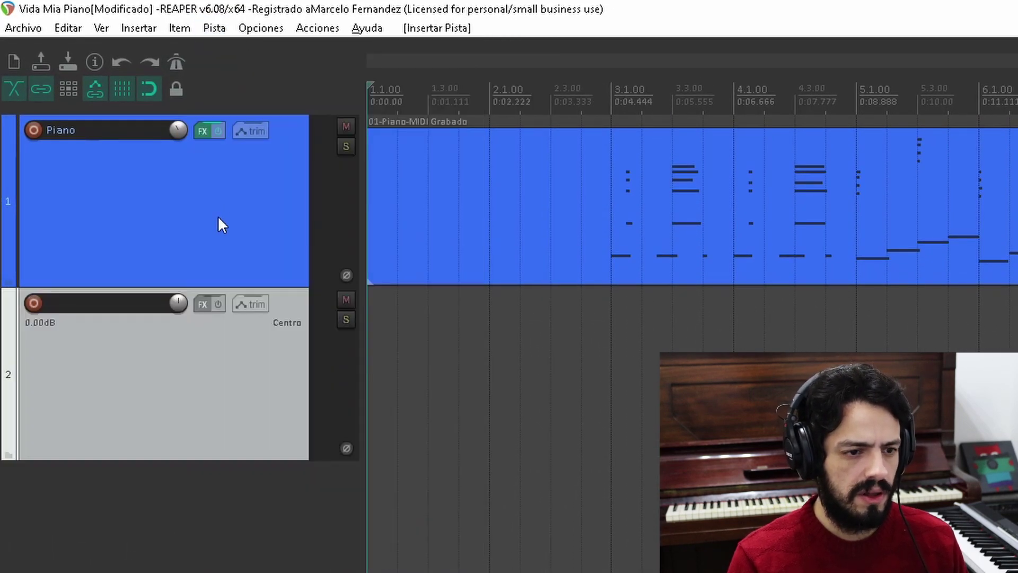
click(142, 28)
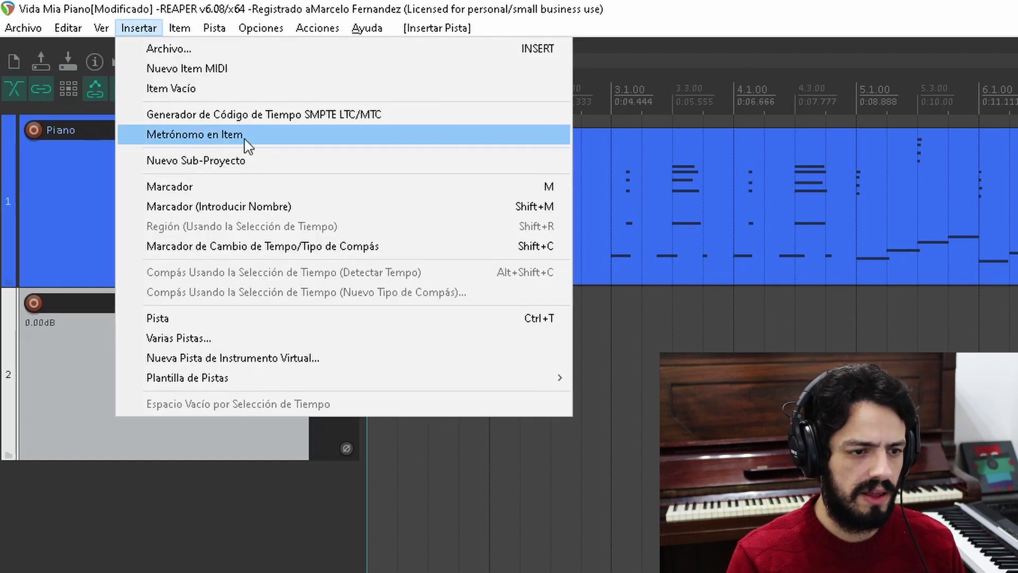
click(194, 139)
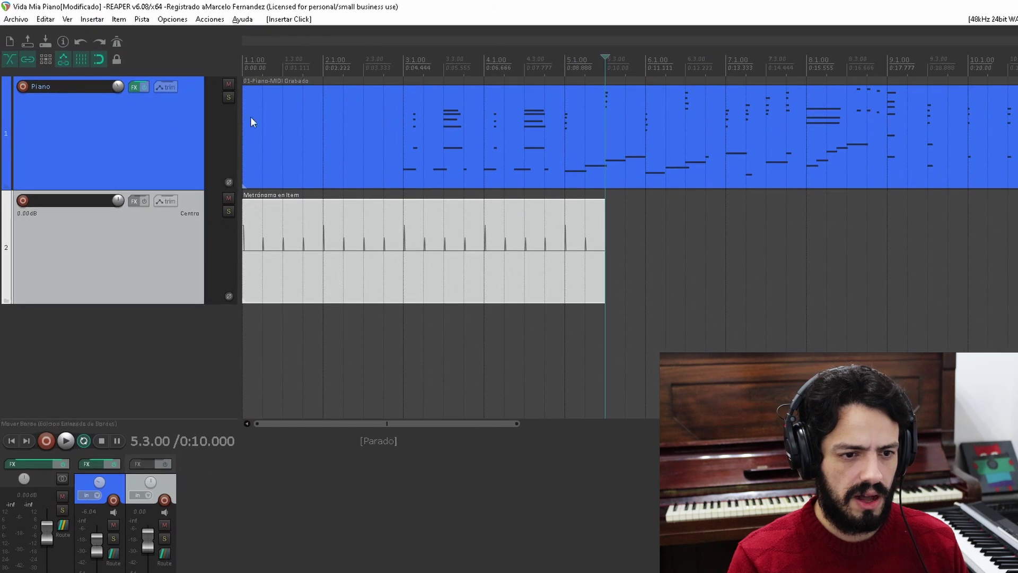
Play the project from the beginning to hear the metronome item together with the piano, then stop playback.
click(247, 65)
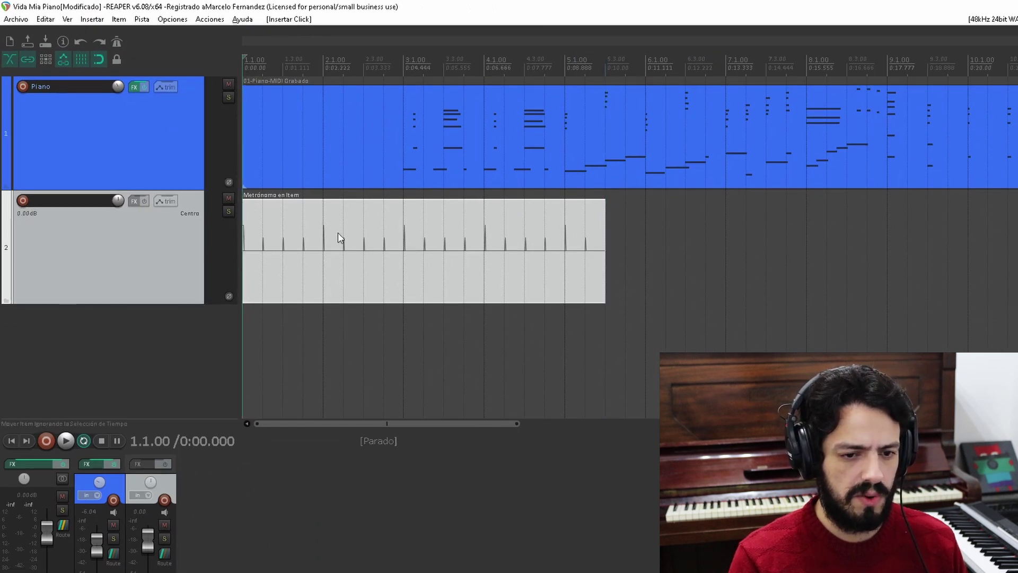
key(space)
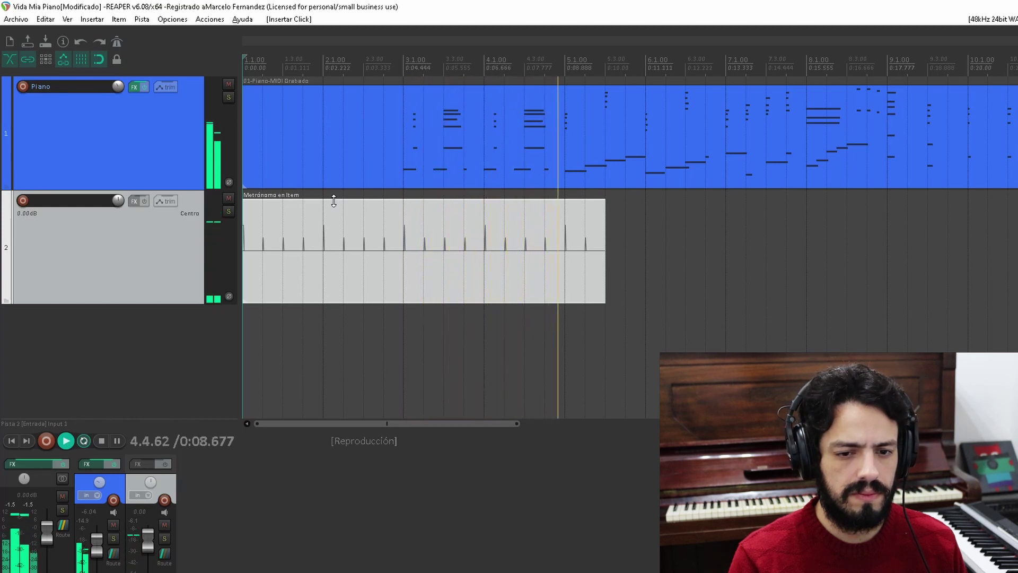
key(space)
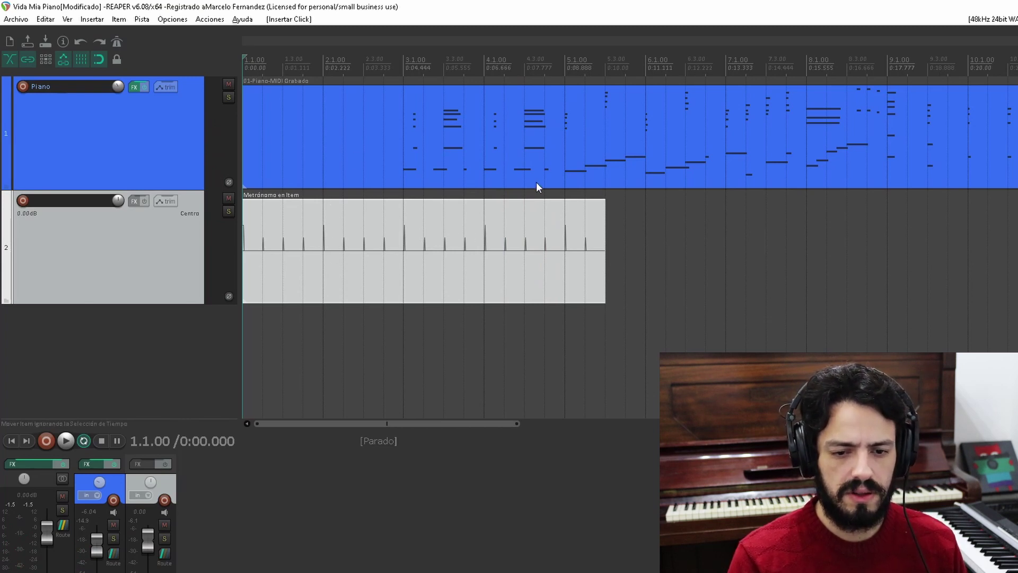
Extend the metronome item to measure 11 and mute its track.
drag(600, 252, 1012, 250)
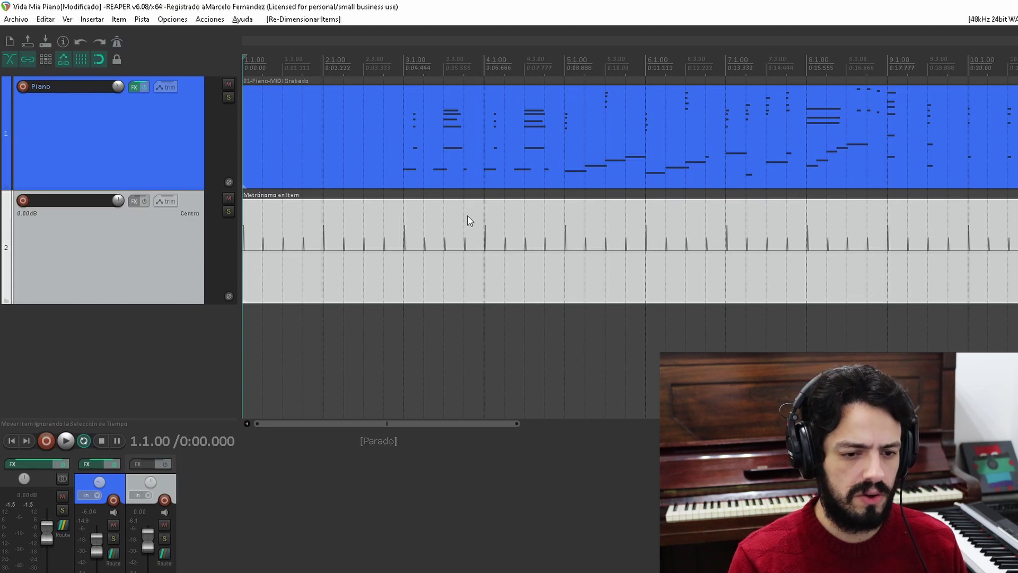
click(297, 330)
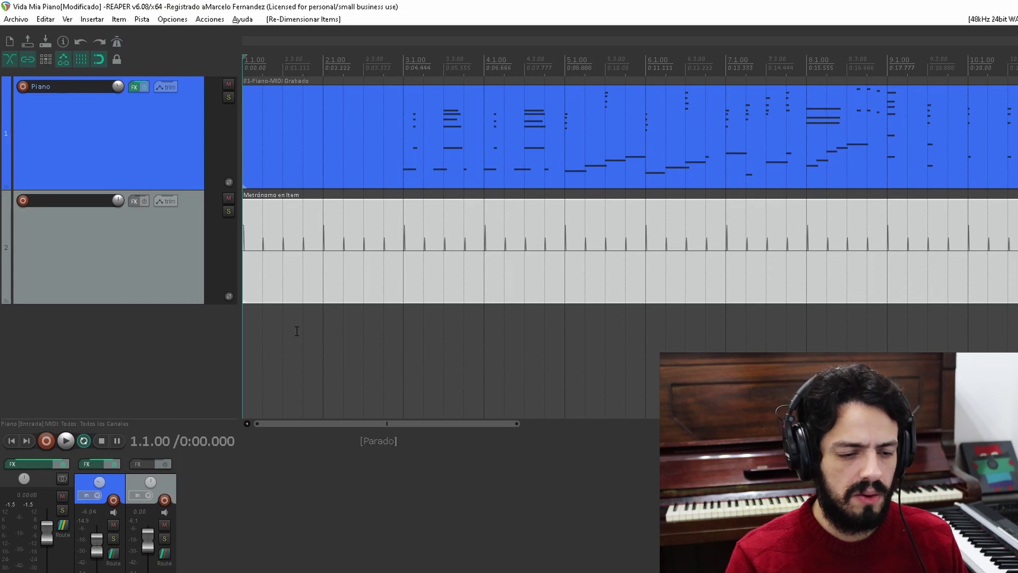
click(228, 199)
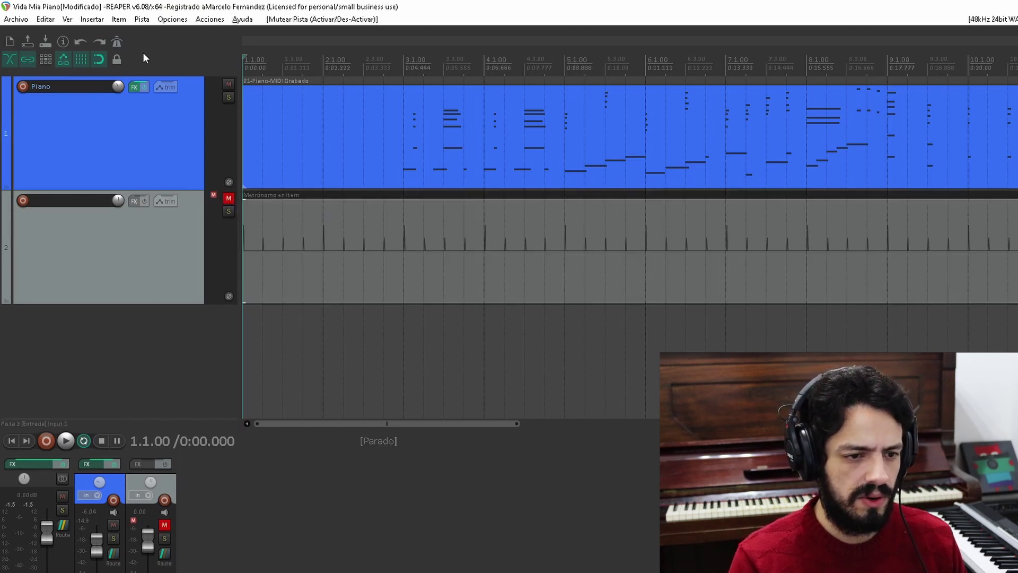
Insert an MT-PowerDrumKit virtual instrument track using only stereo outputs 1/2 and set its track volume to -6.04 dB.
click(144, 20)
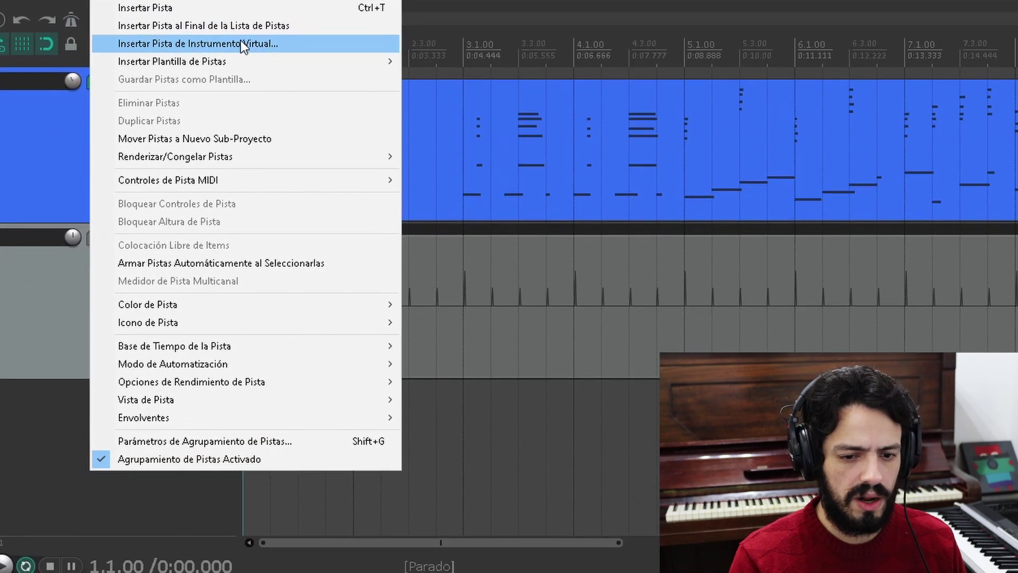
click(342, 82)
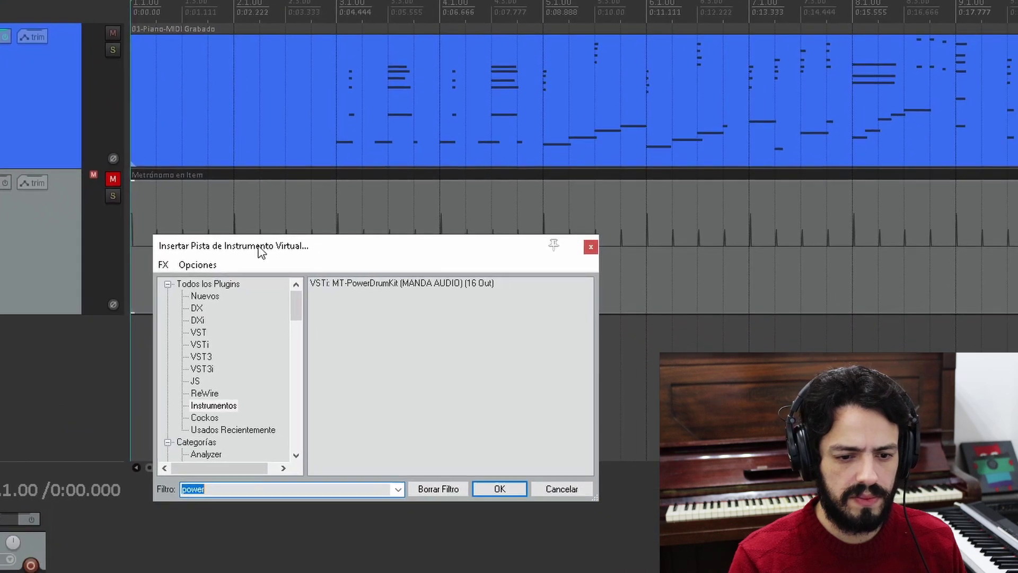
click(386, 272)
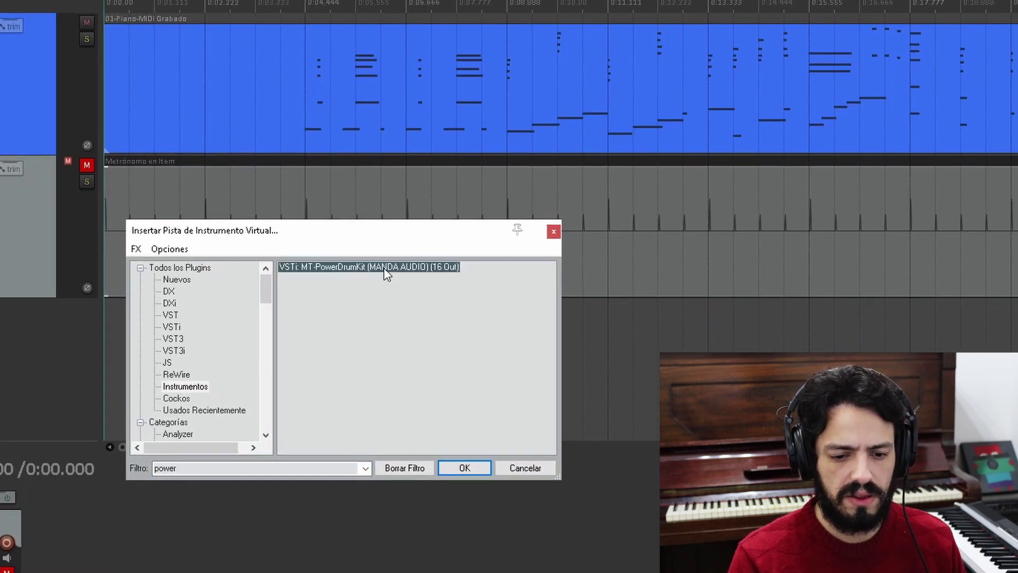
click(486, 468)
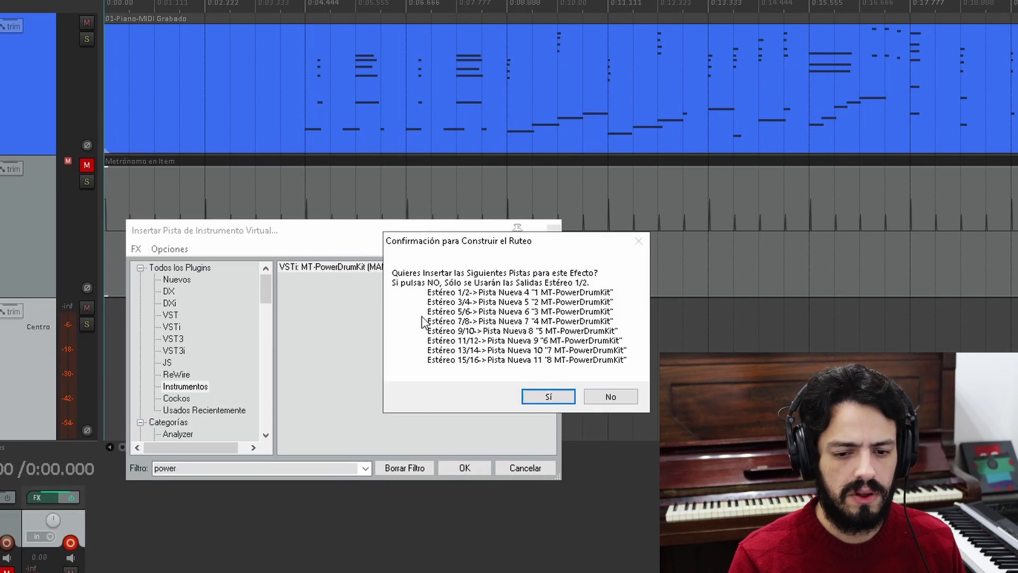
click(605, 398)
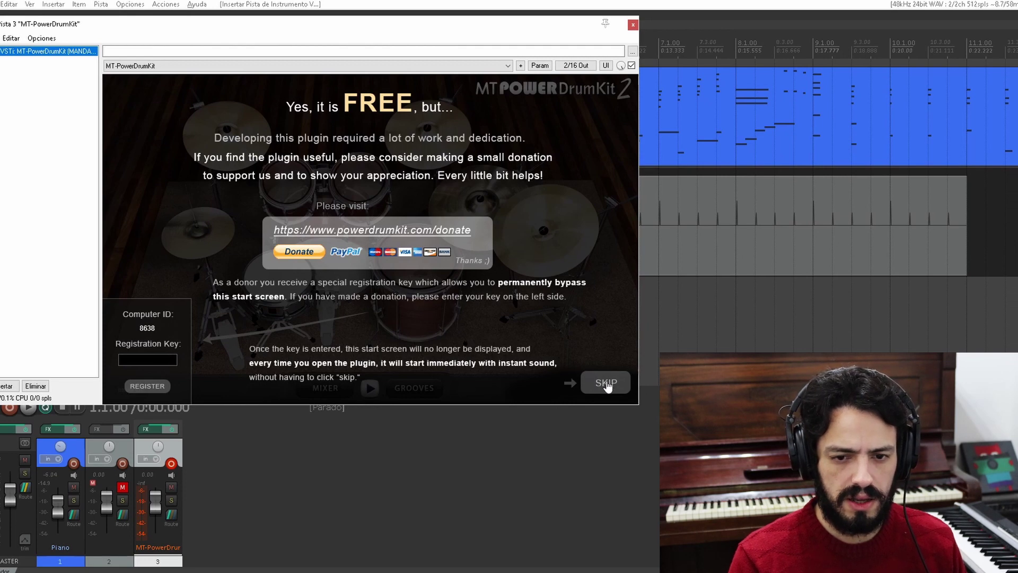
click(605, 383)
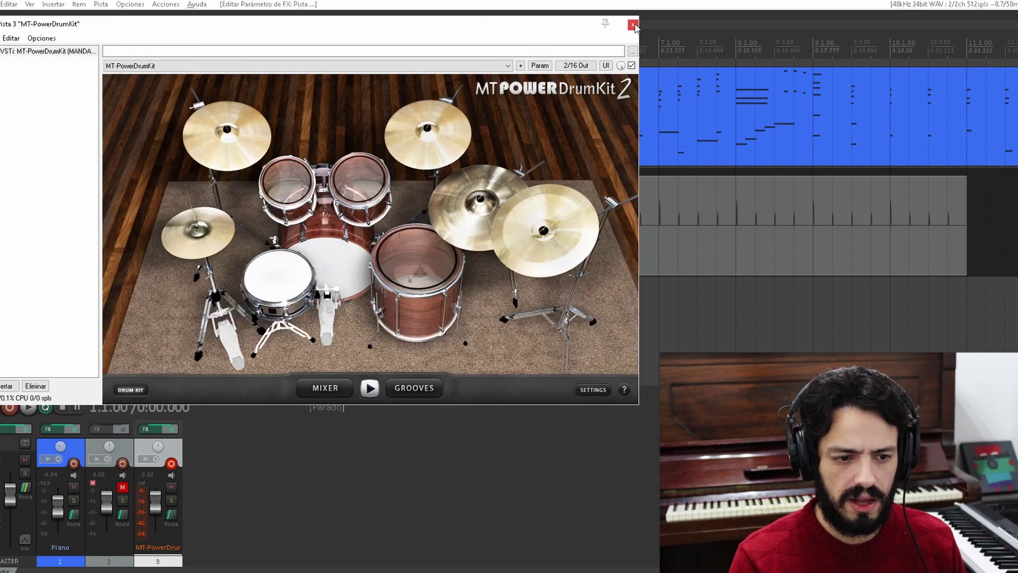
click(634, 25)
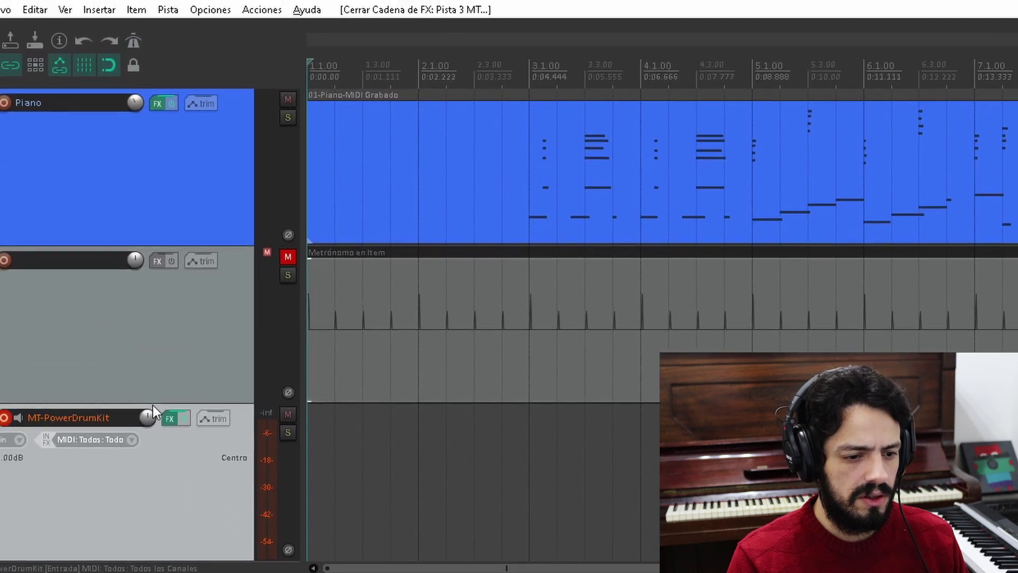
mouse_move(148, 418)
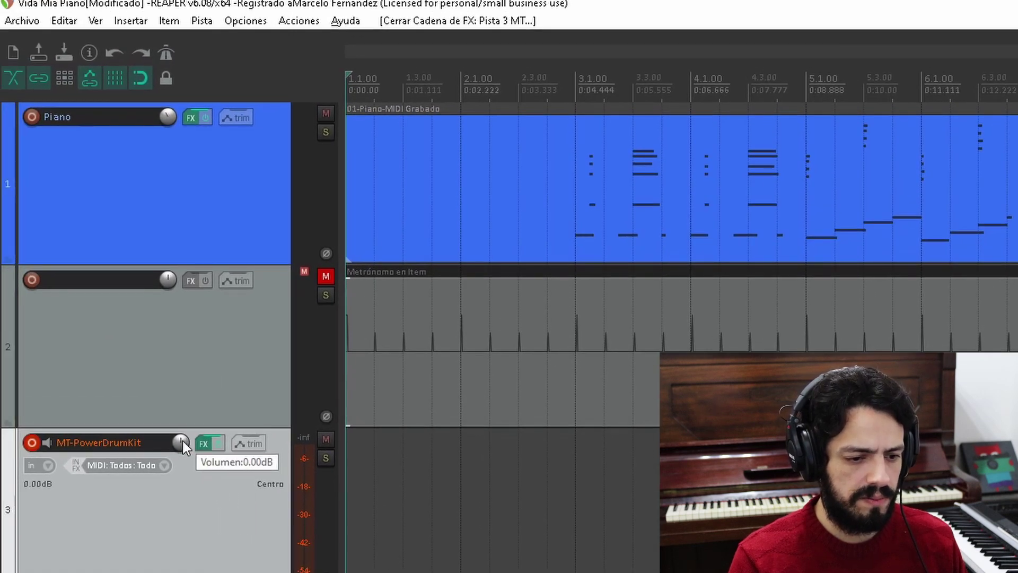
mouse_move(181, 441)
mouse_down()
mouse_move(180, 457)
mouse_move(182, 440)
mouse_up()
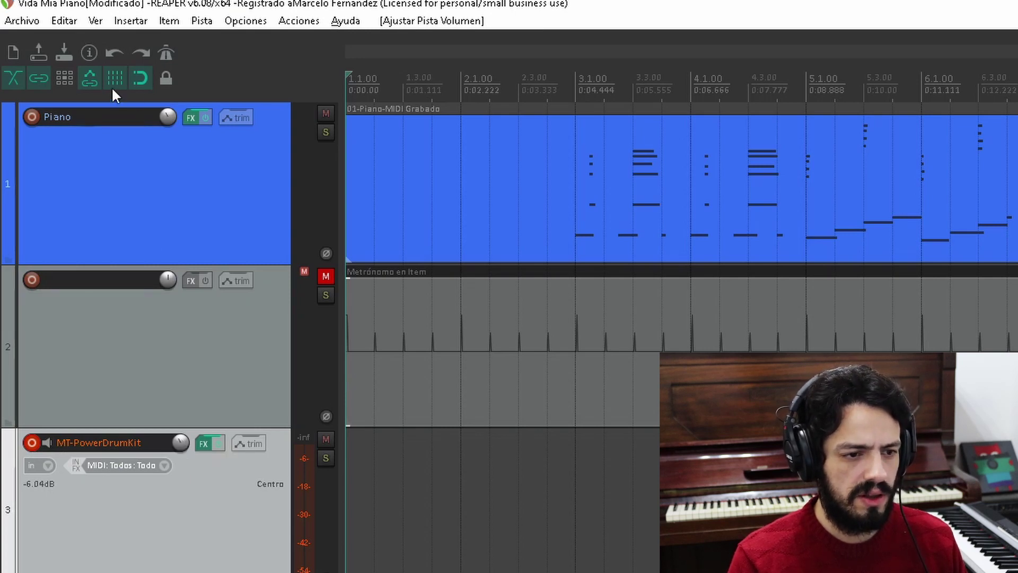
Insert a new one-measure MIDI item at the start of the MT-PowerDrumKit track and open it in the MIDI editor.
click(139, 21)
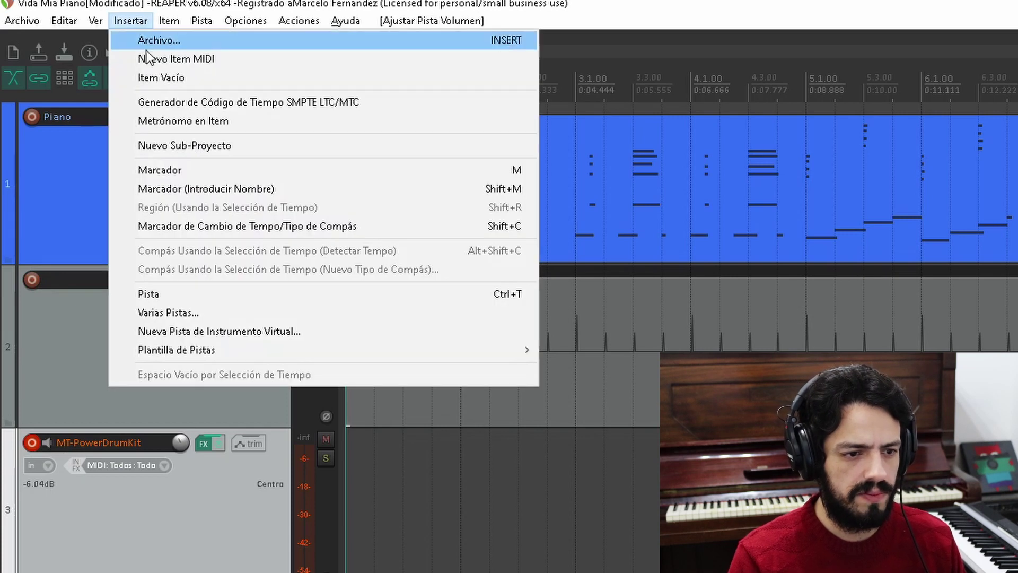
click(176, 57)
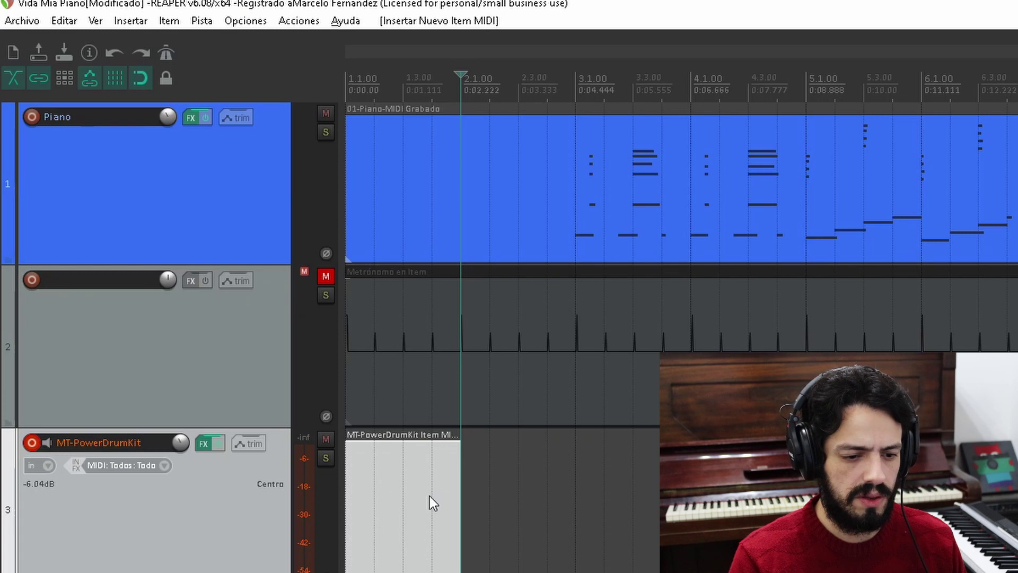
double_click(387, 467)
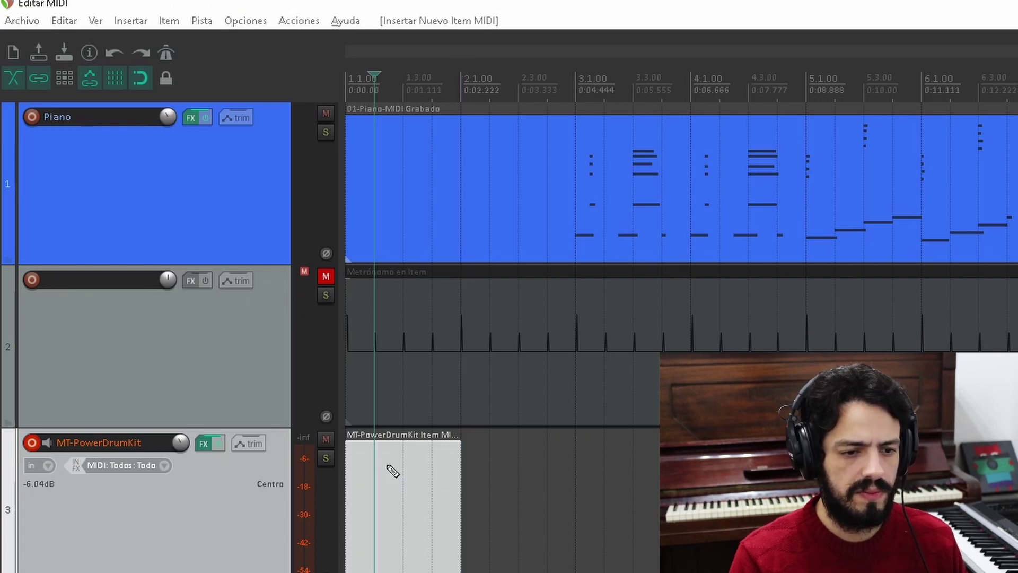
Draw four 1/16-length C#2 notes, one on each beat of measure 1.
click(100, 24)
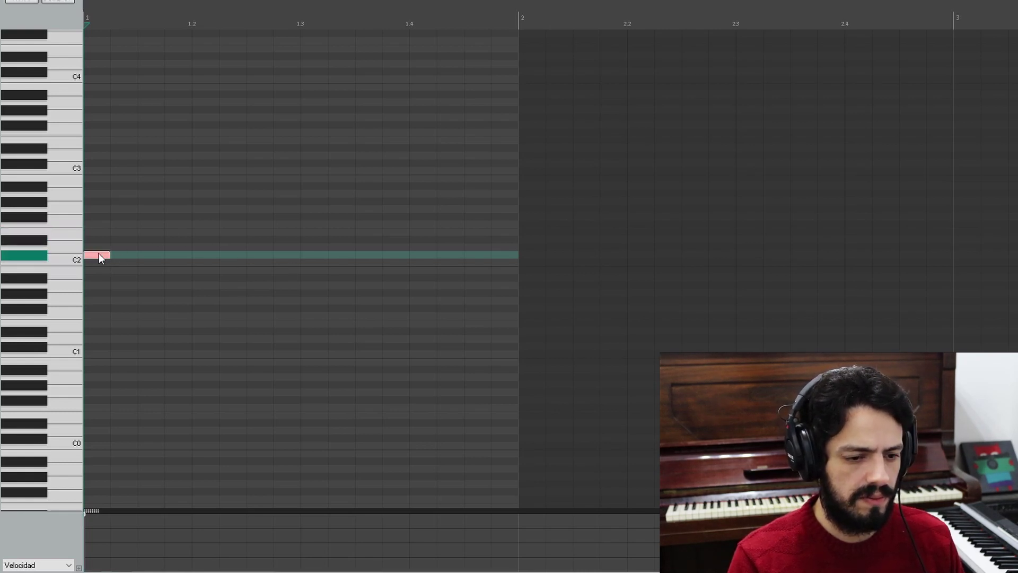
click(200, 257)
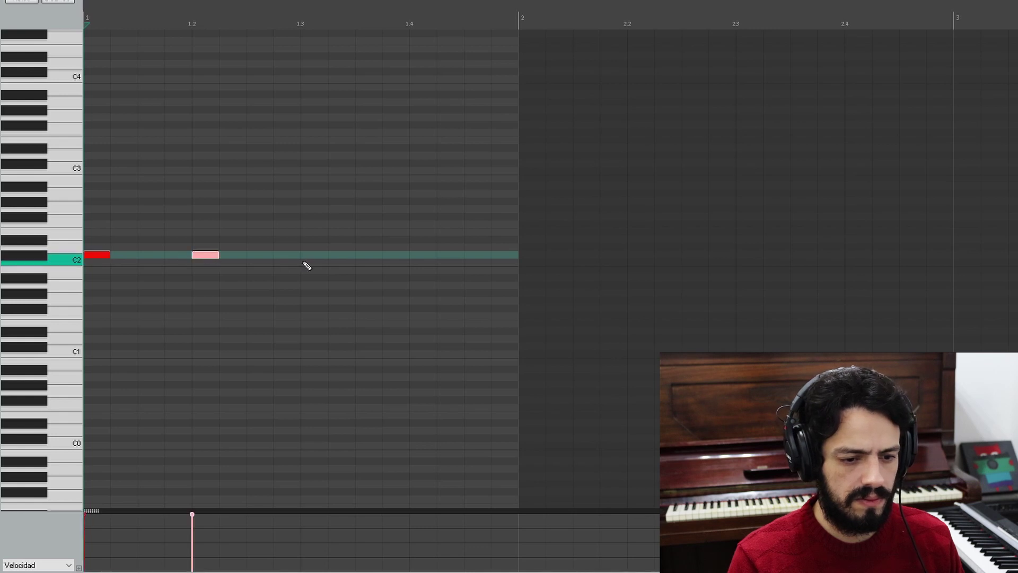
click(313, 258)
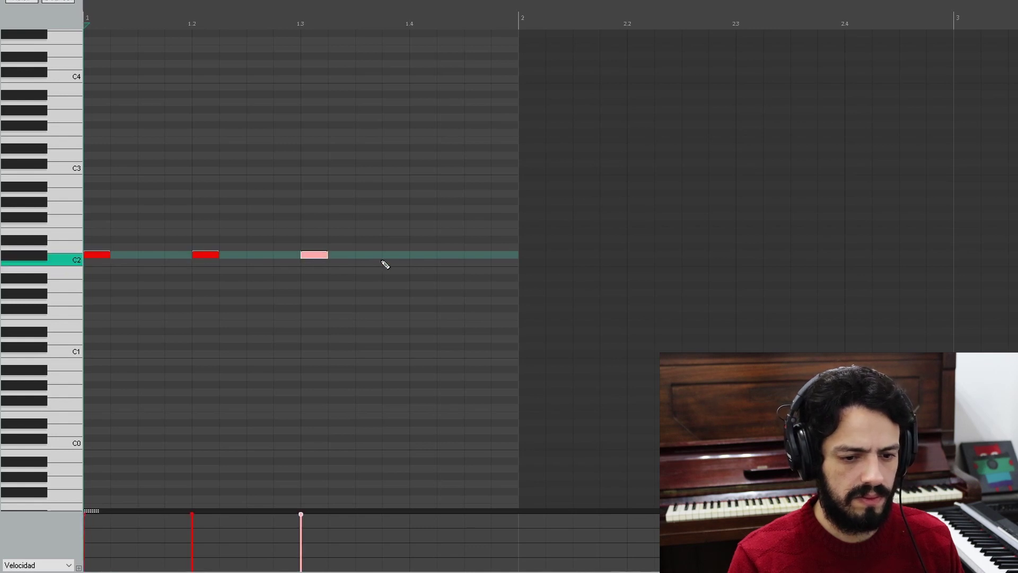
click(422, 256)
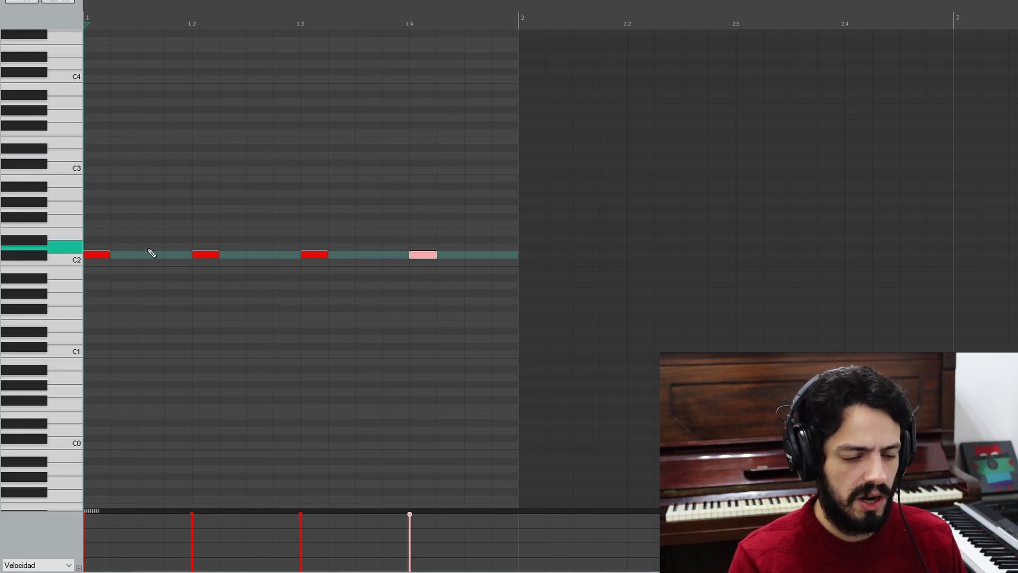
Set the velocity of the first C#2 note, on beat 1, to 100 in its event properties.
drag(150, 226, 66, 269)
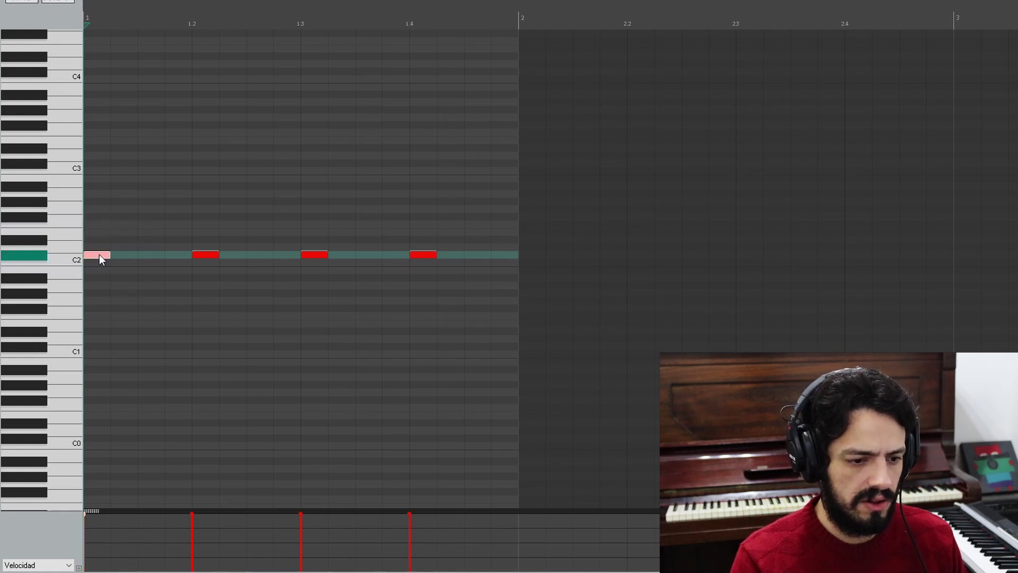
right_click(100, 254)
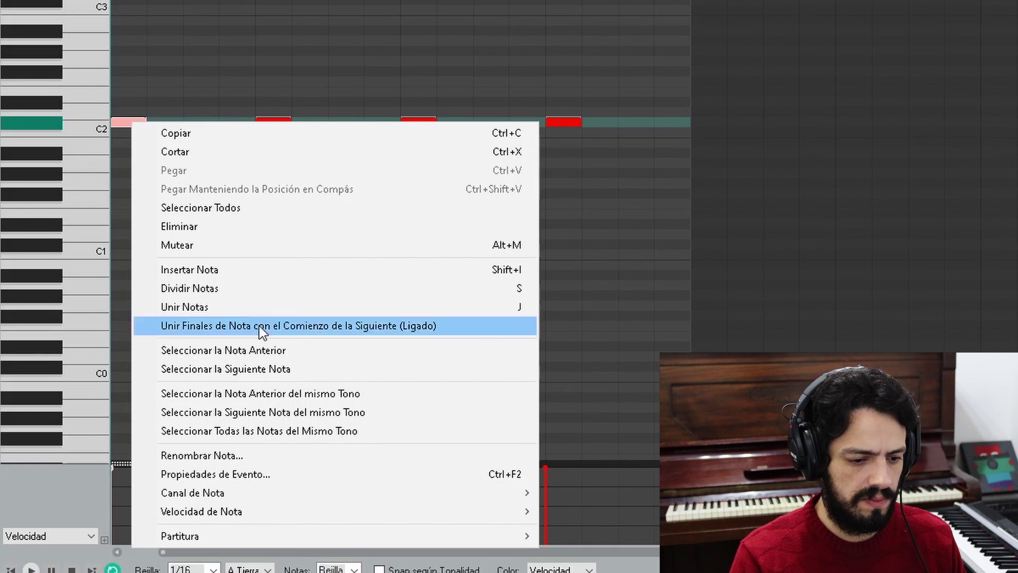
click(318, 474)
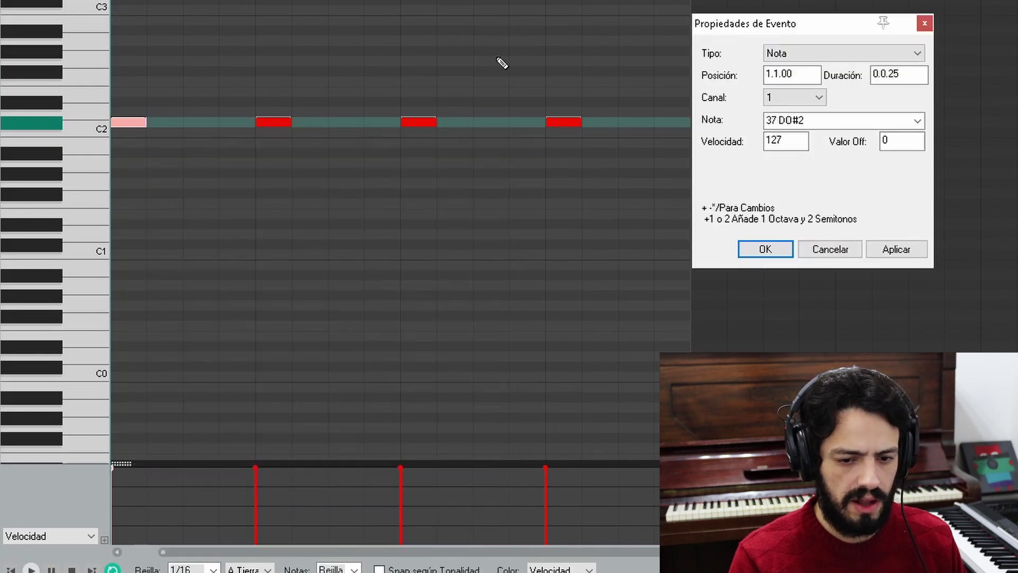
drag(718, 178, 625, 182)
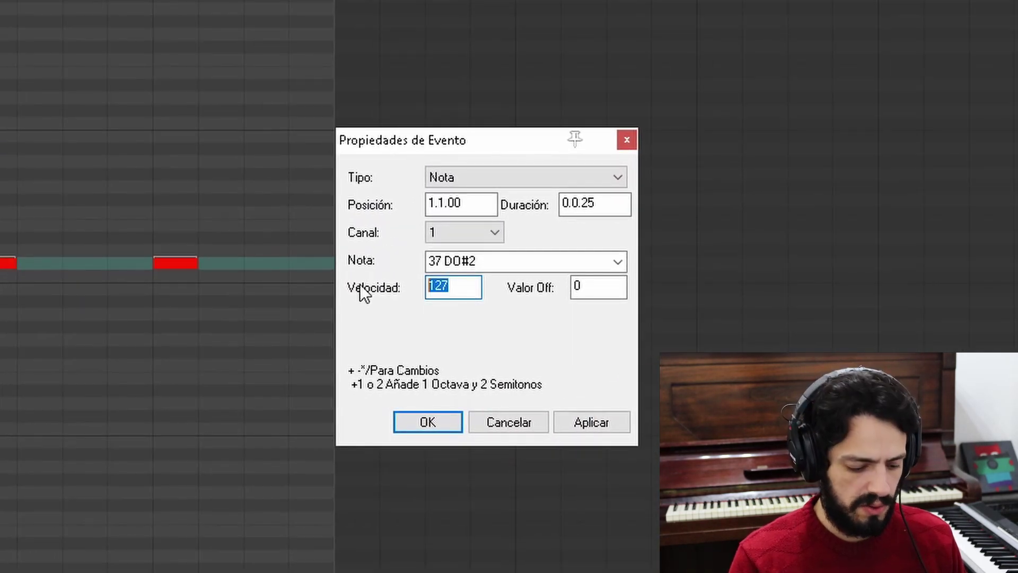
text(100)
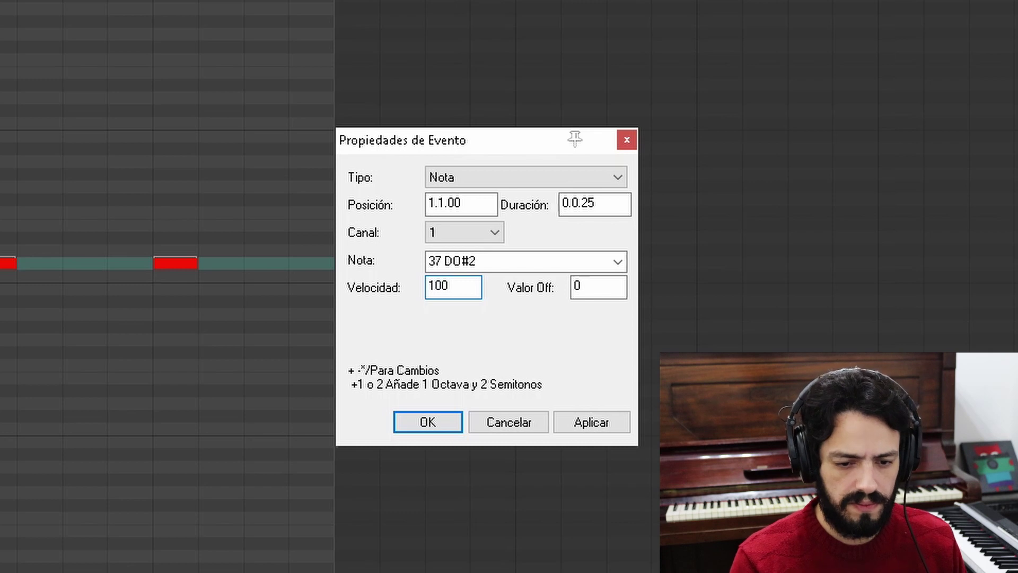
click(428, 420)
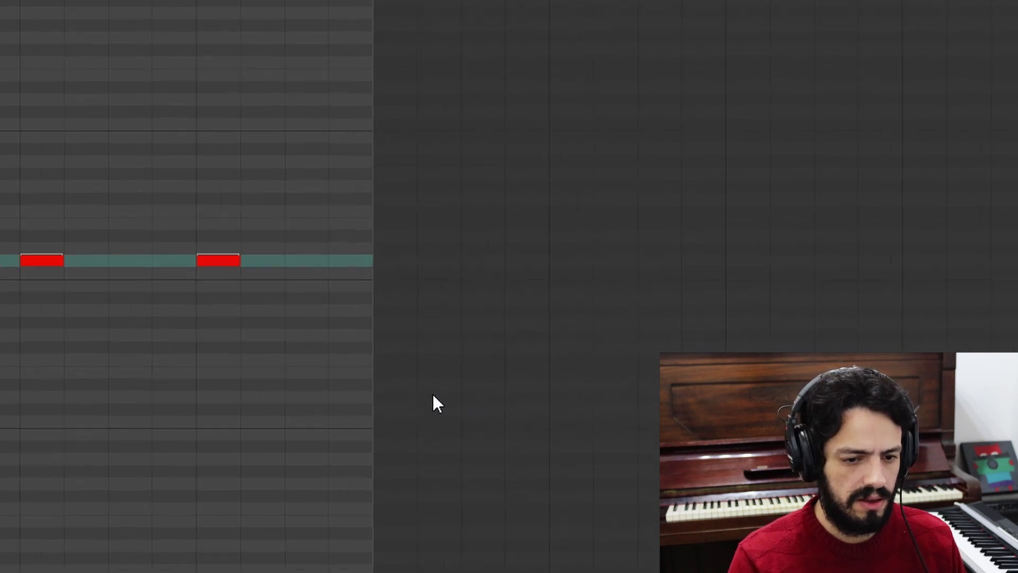
Set the velocity of the three C#2 notes on beats 2, 3 and 4 to 60 and play the pattern.
drag(505, 228, 165, 276)
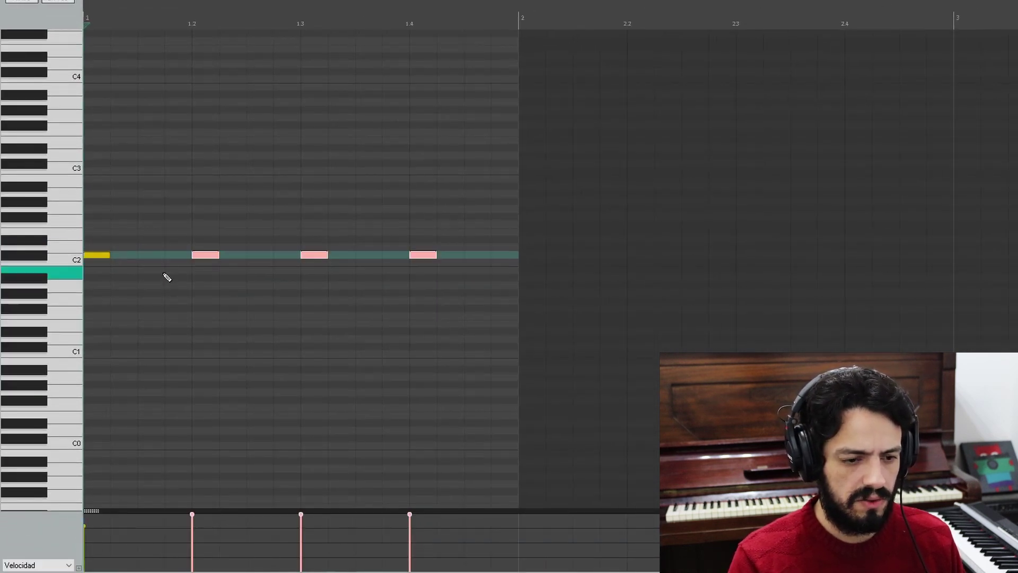
right_click(213, 257)
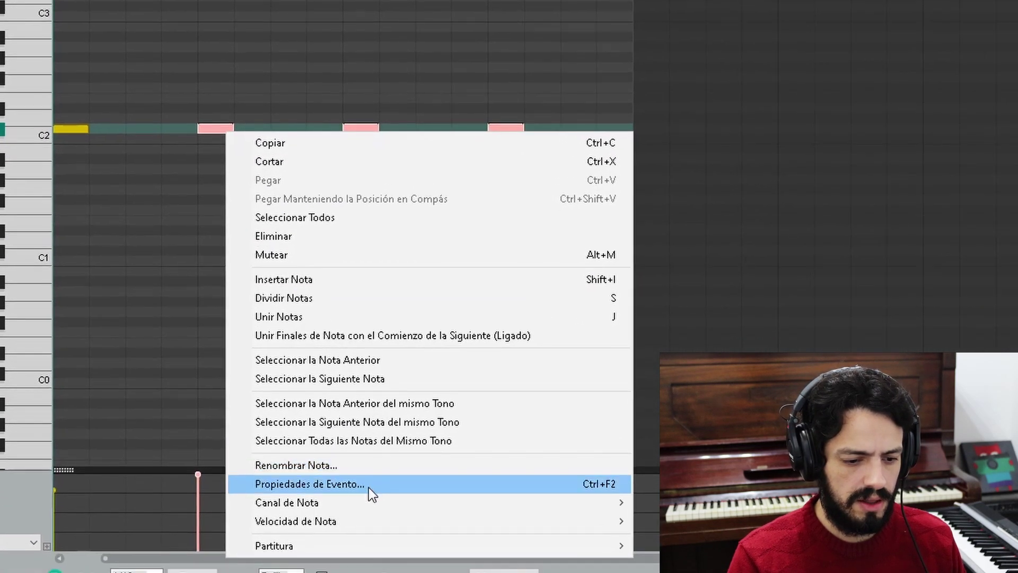
click(368, 484)
double_click(740, 149)
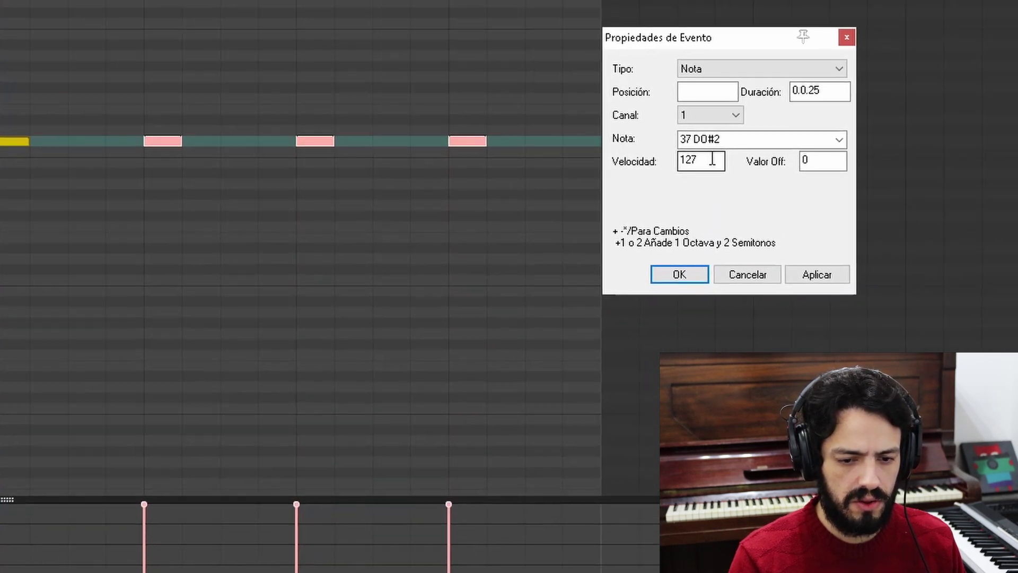
text(60)
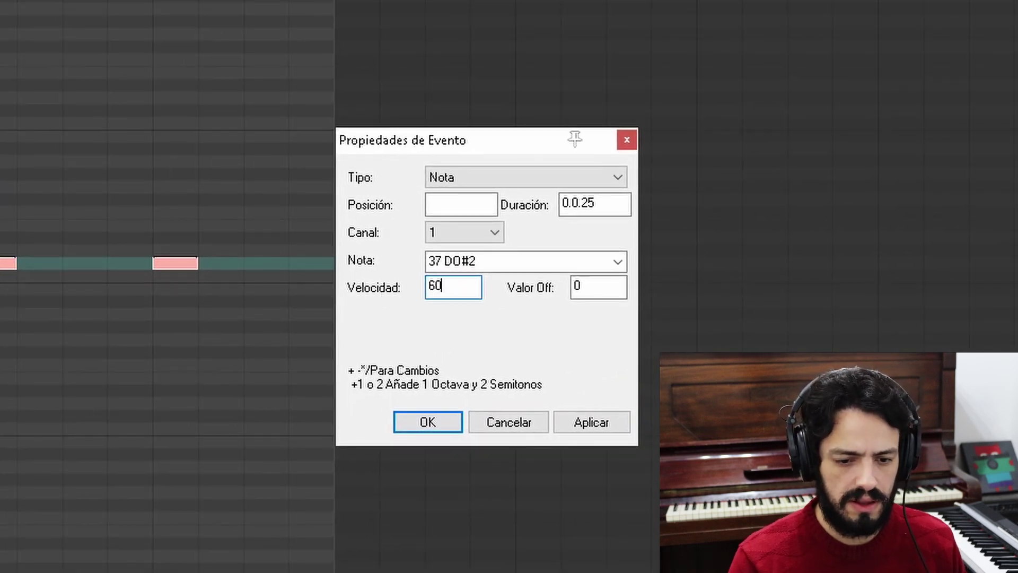
click(429, 424)
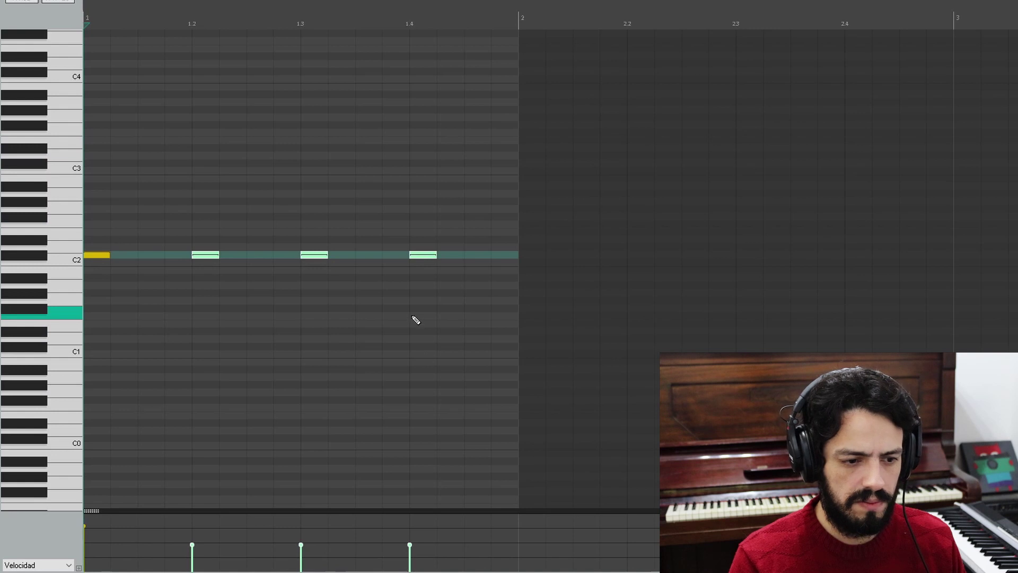
key(space)
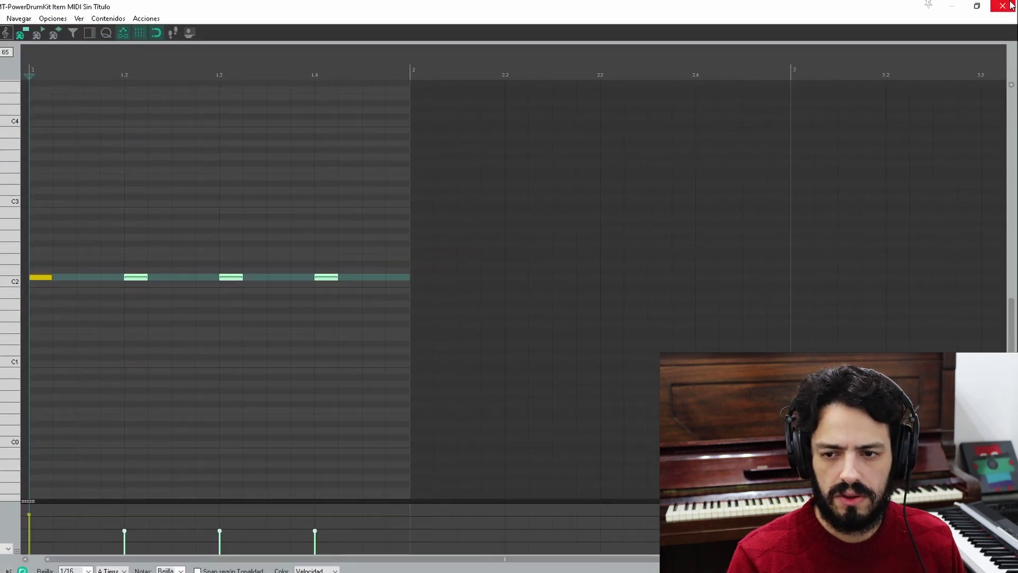
Close the MIDI editor, extend the looped drum item to the start of measure 11, and play it with the piano.
click(1010, 4)
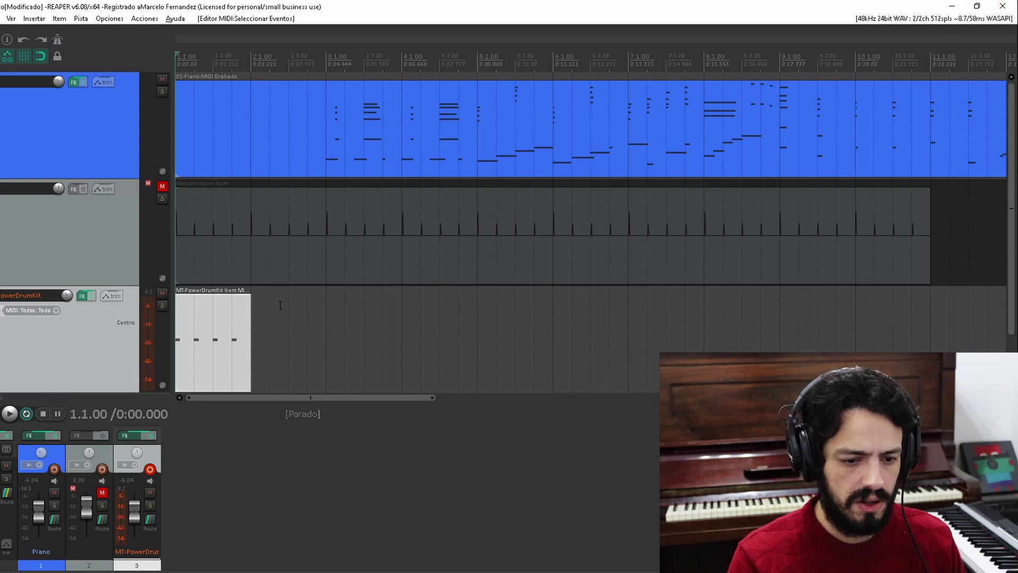
drag(250, 346, 930, 346)
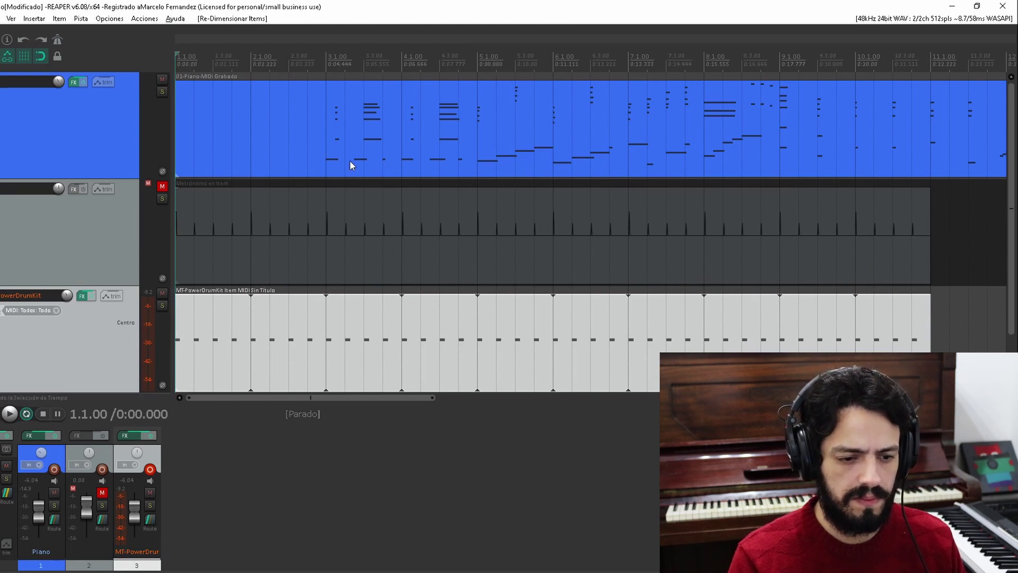
key(space)
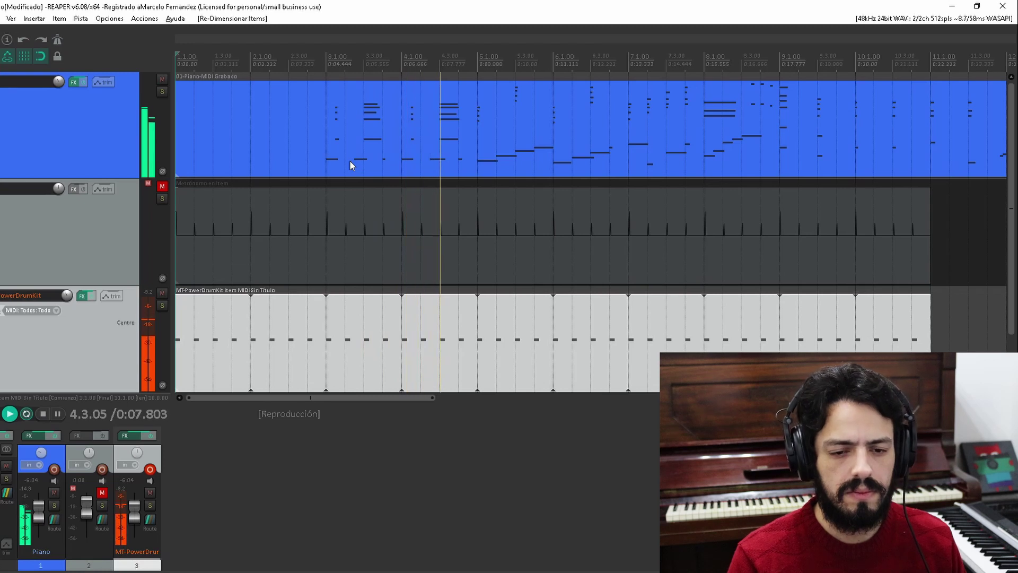
key(space)
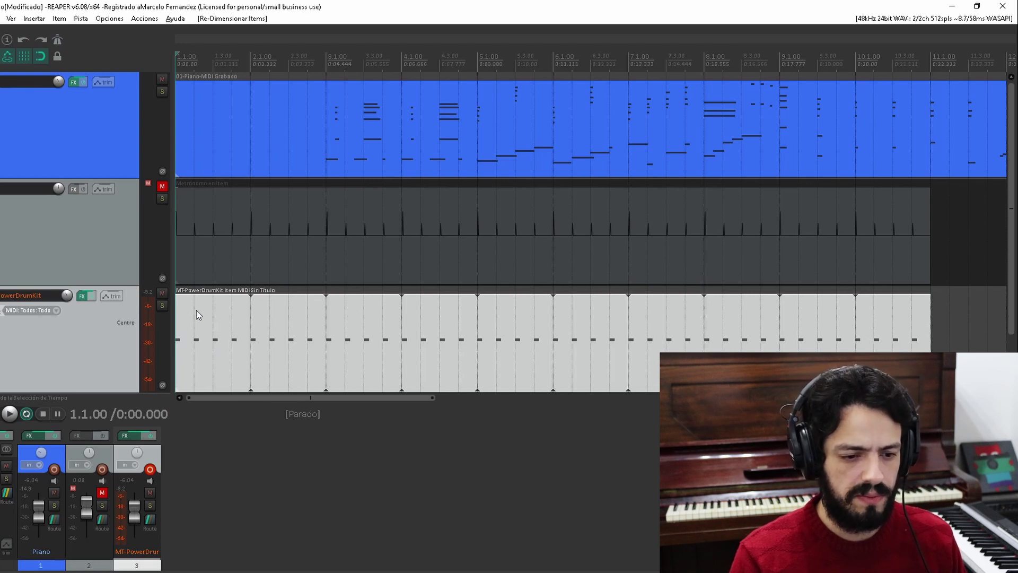
Move the looped drum item to start at measure 2 and insert a new MIDI item in the emptied measure 1.
drag(194, 310, 268, 313)
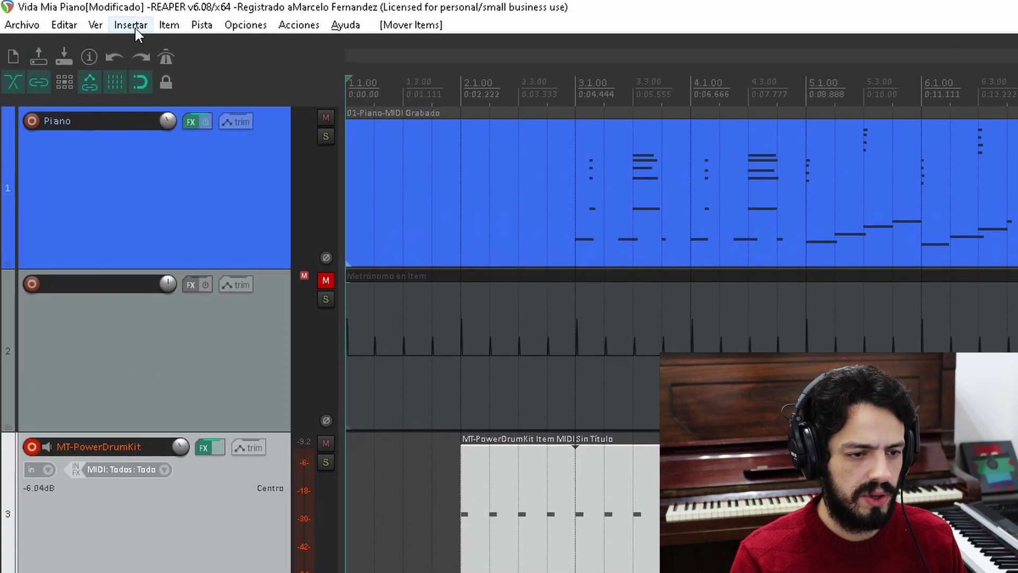
click(37, 20)
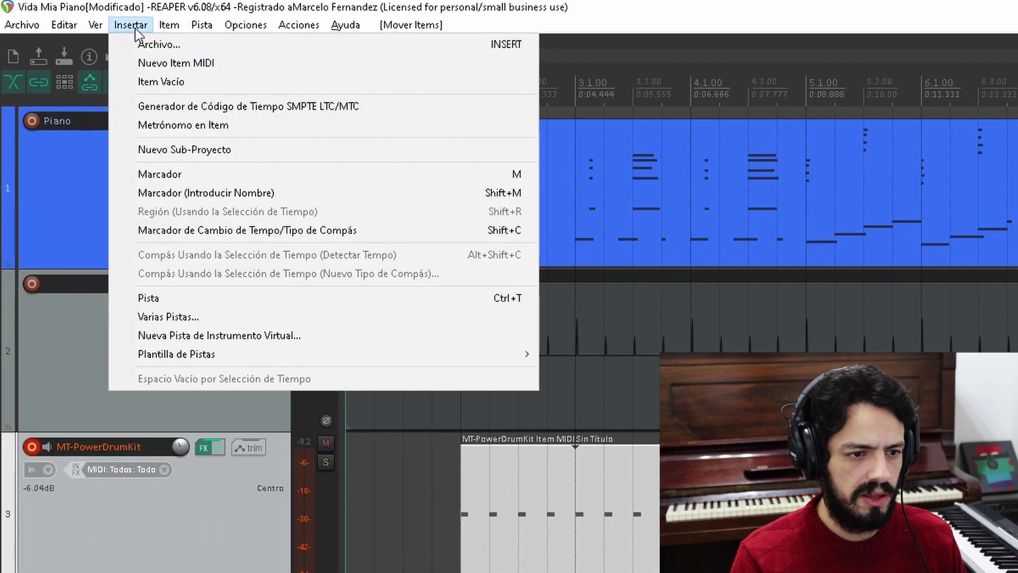
click(208, 62)
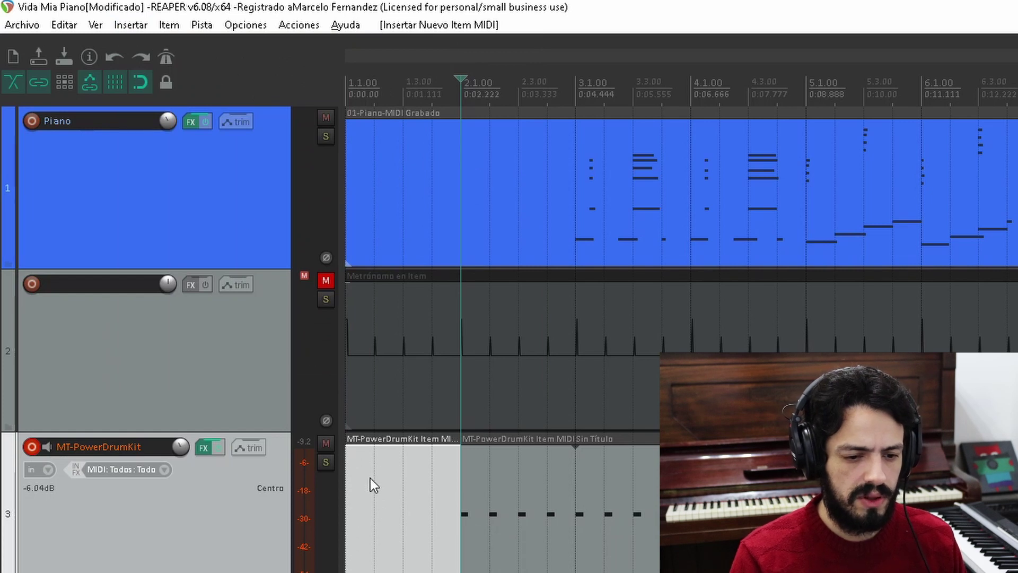
Open the looped drum item in the MIDI editor and copy the four C#2 notes of its first measure.
click(515, 476)
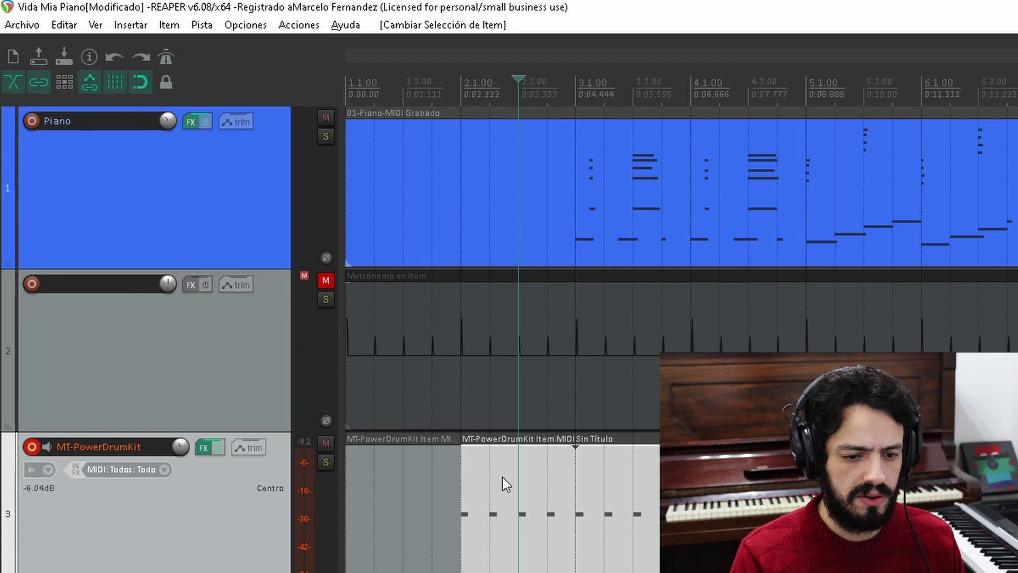
double_click(502, 477)
drag(580, 240, 117, 341)
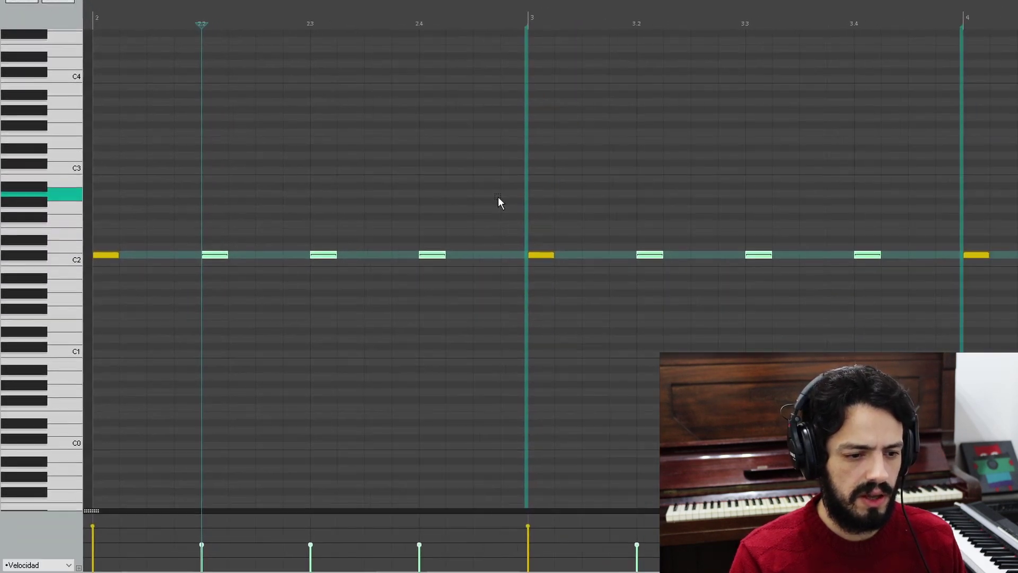
drag(101, 284, 101, 286)
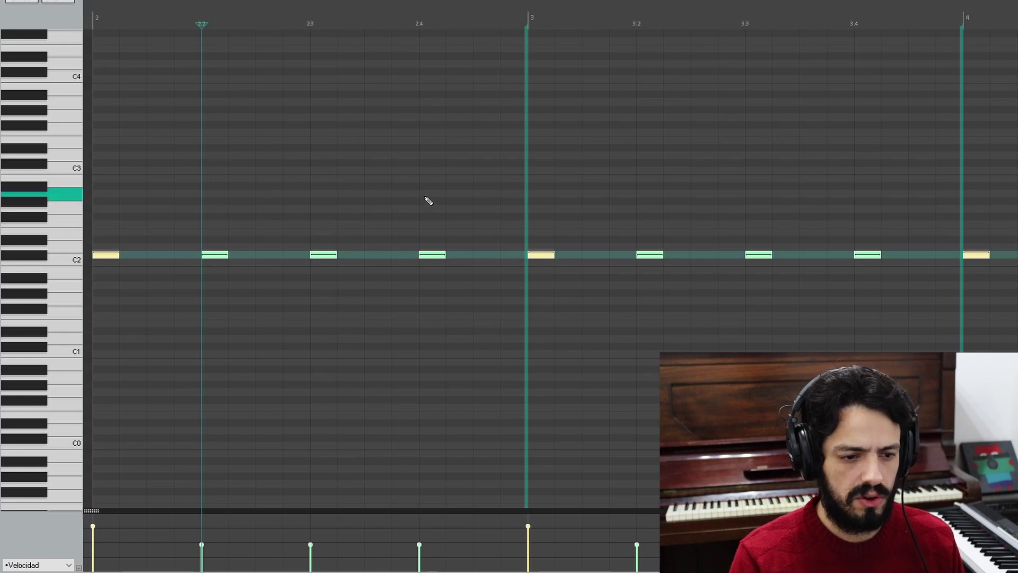
right_click(113, 254)
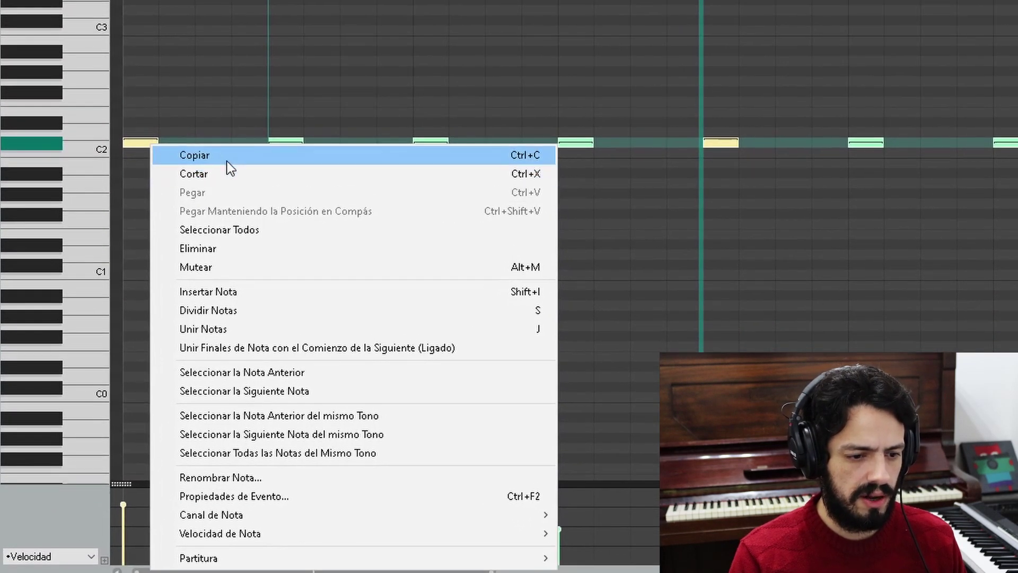
click(227, 161)
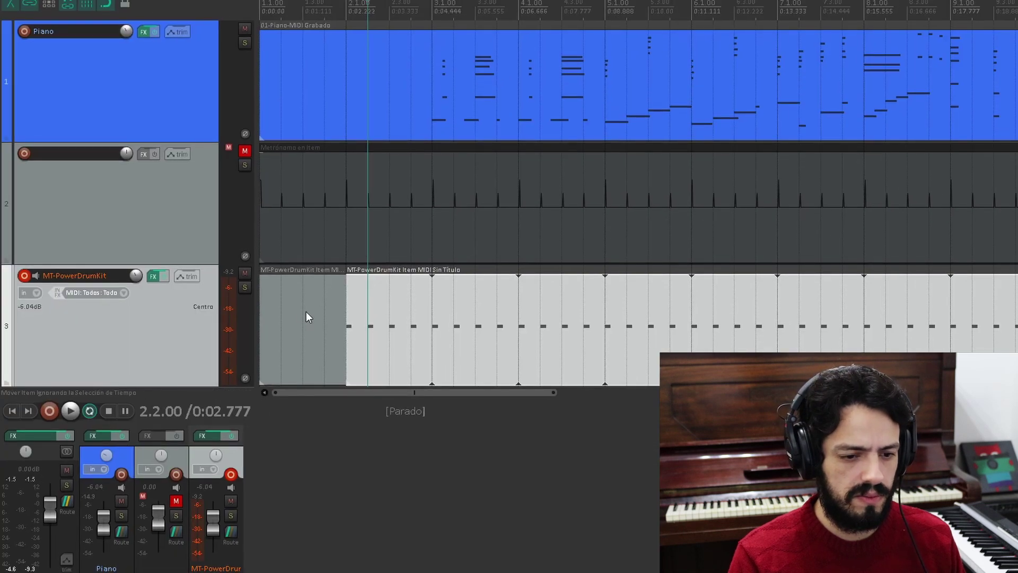
Open the empty measure 1 item in the MIDI editor and paste the copied notes at its start.
click(306, 313)
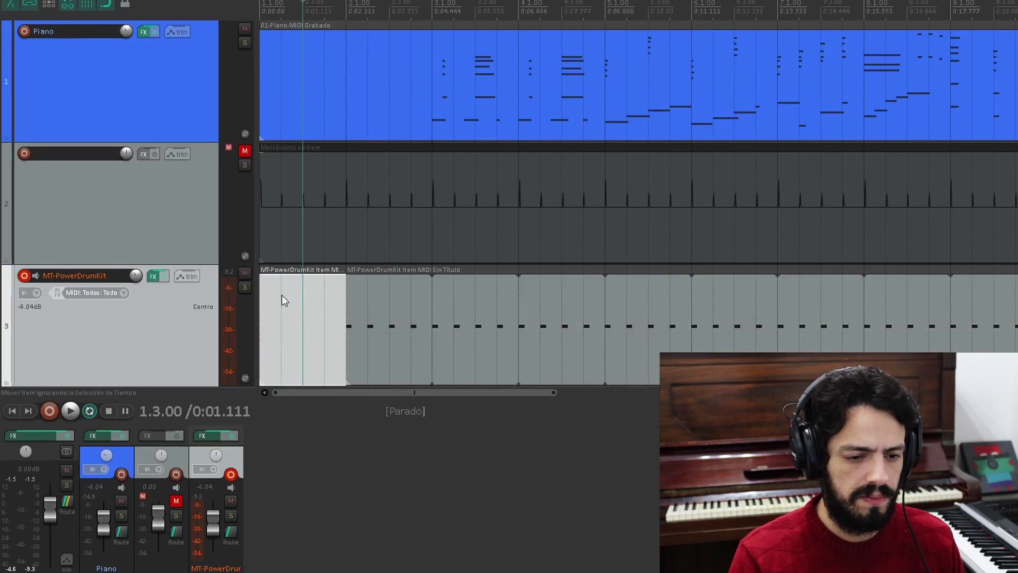
double_click(281, 292)
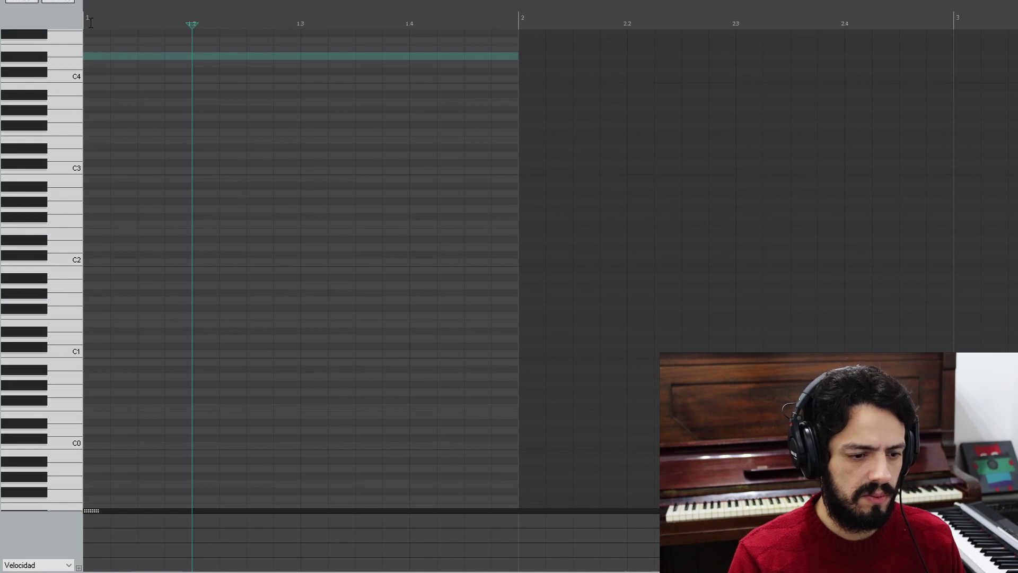
right_click(87, 220)
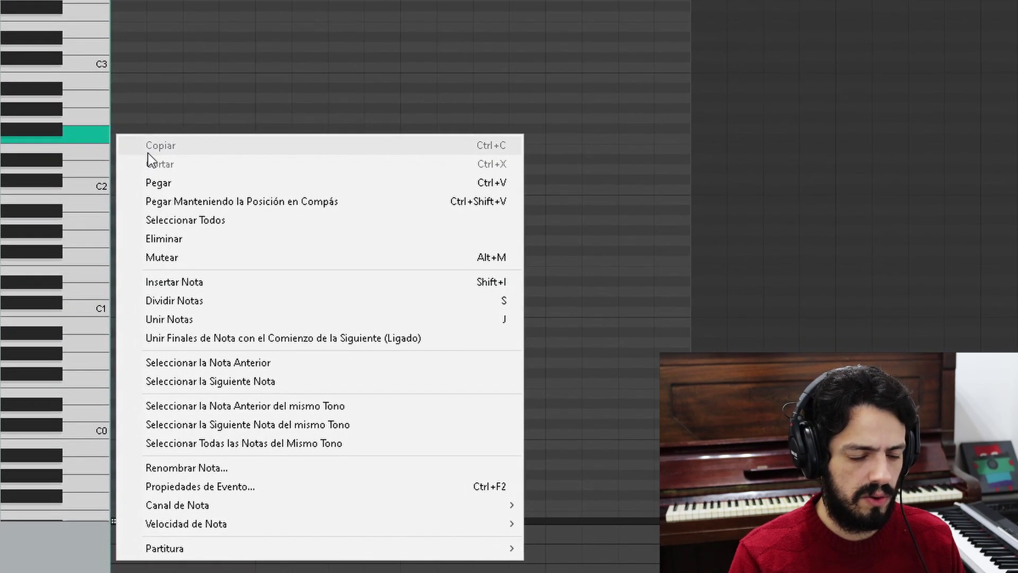
click(193, 183)
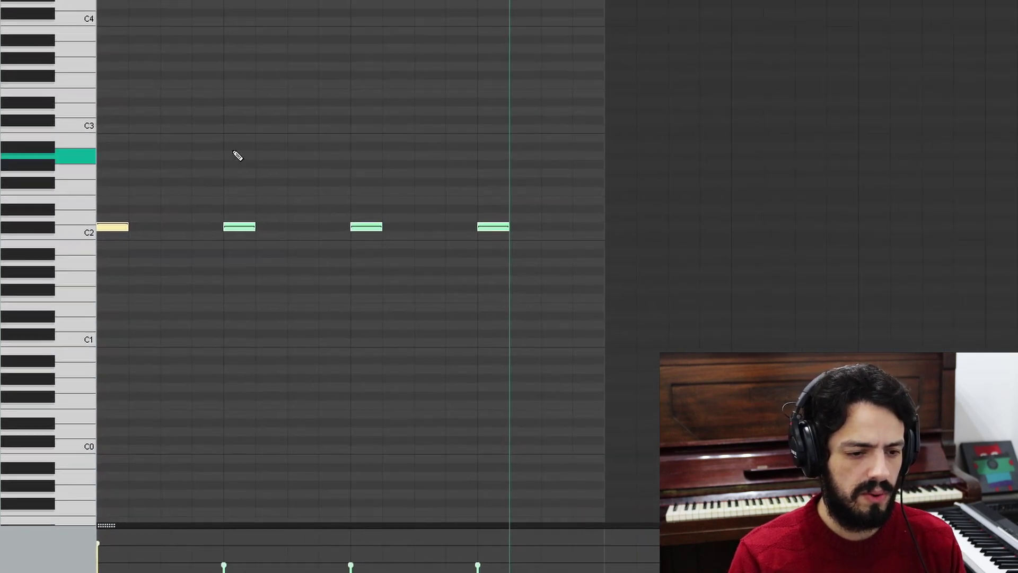
Delete the notes on beats 2 and 4 of the measure 1 item and play the project from the start.
drag(204, 142, 273, 308)
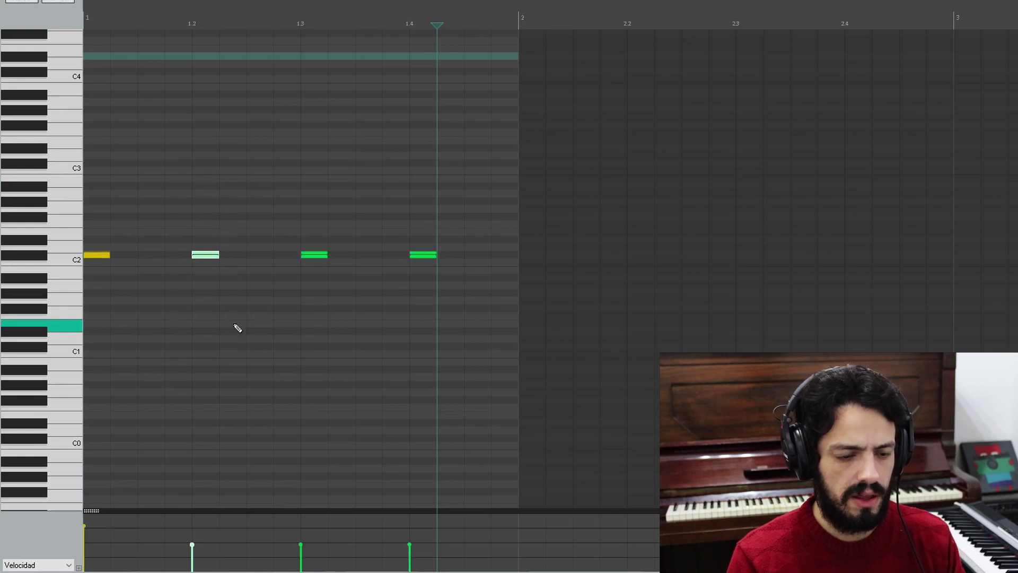
key(Delete)
drag(388, 172, 444, 313)
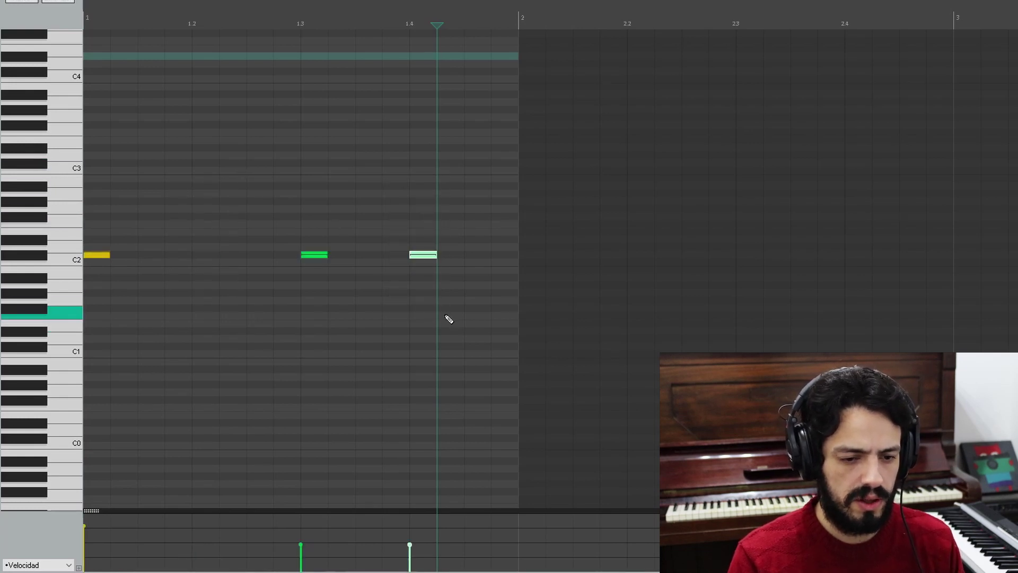
key(Delete)
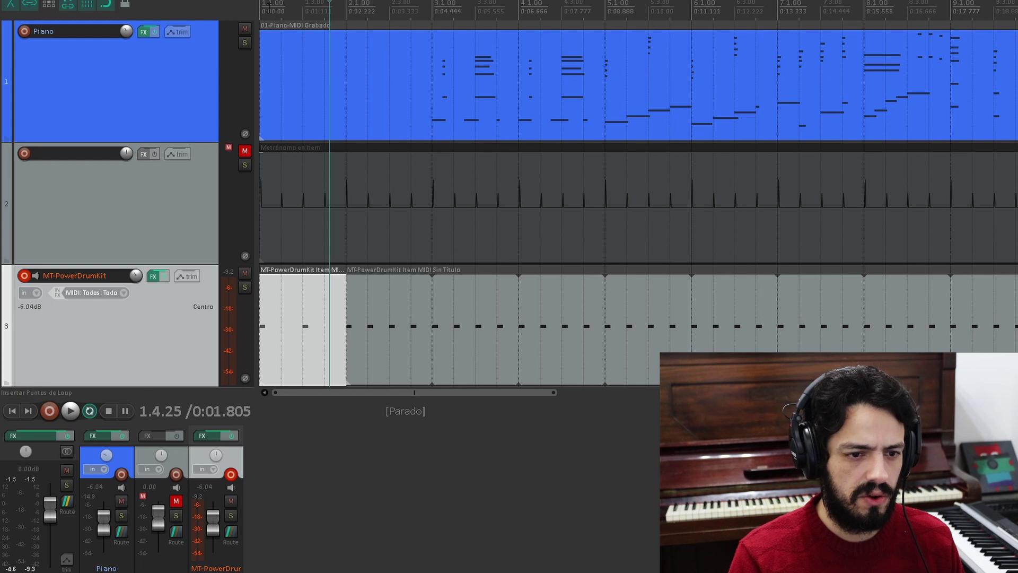
key(space)
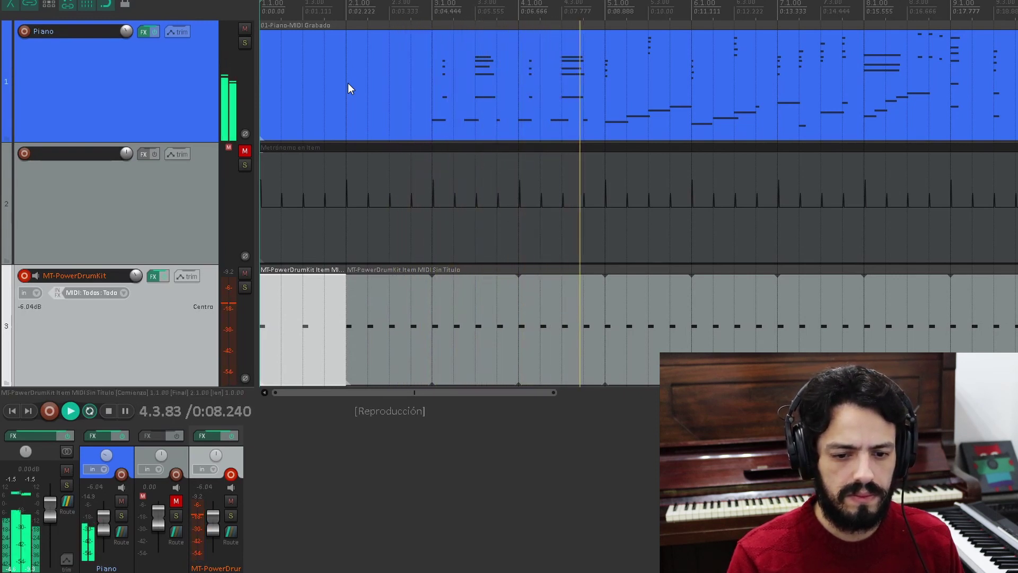
key(space)
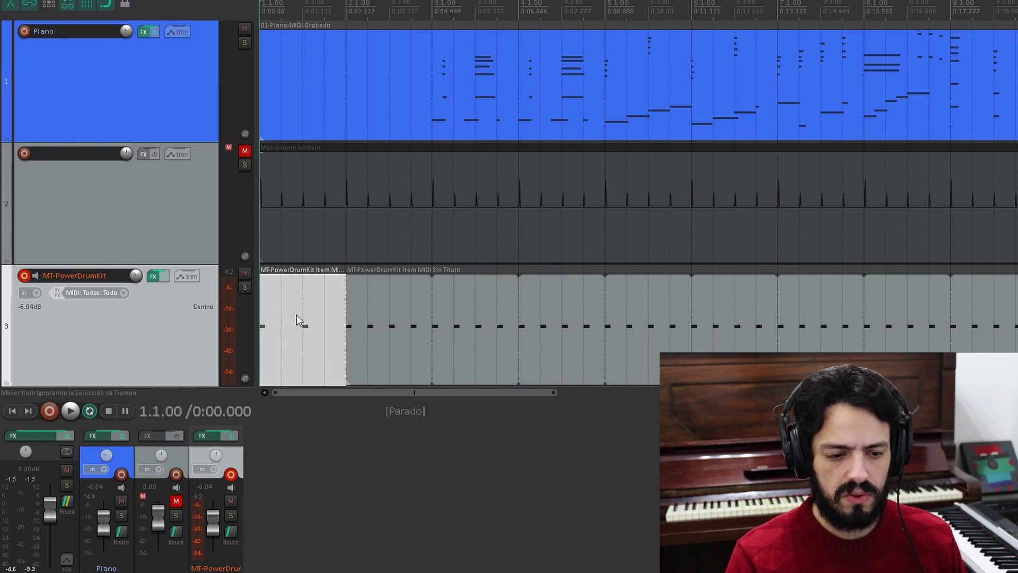